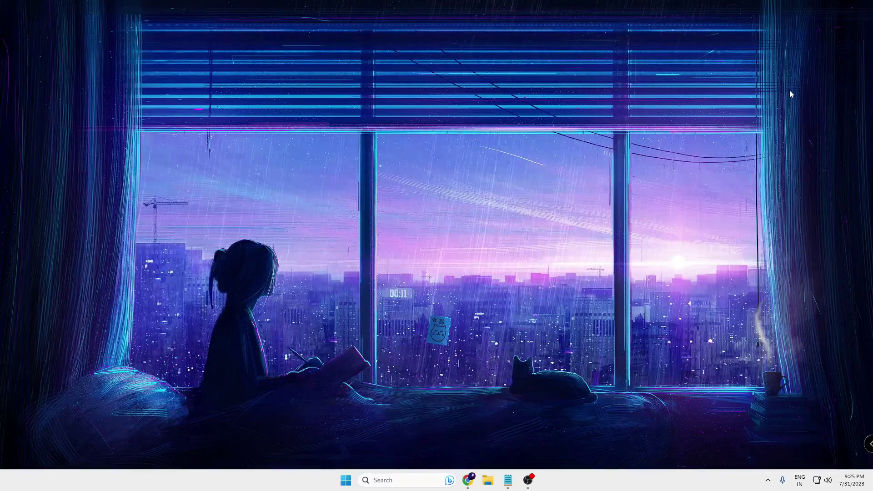
# - Open Task Manager and show the list of startup apps
pyautogui.rightClick(346, 477)
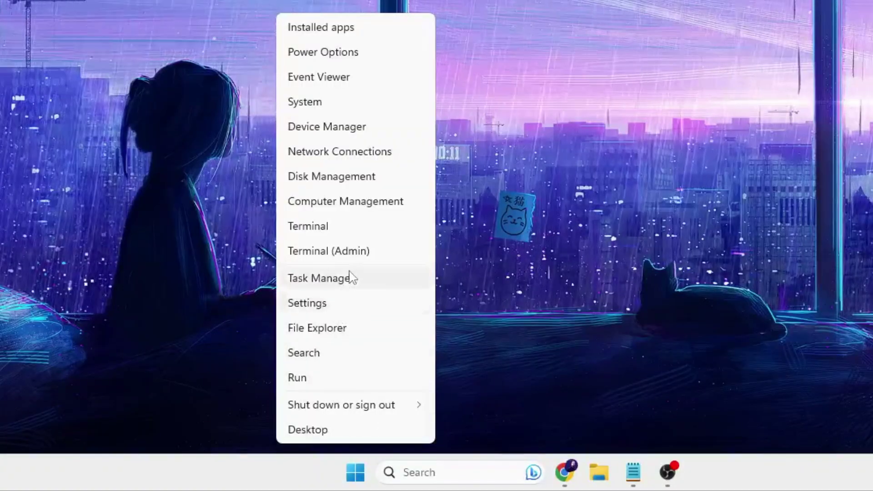
pyautogui.click(337, 279)
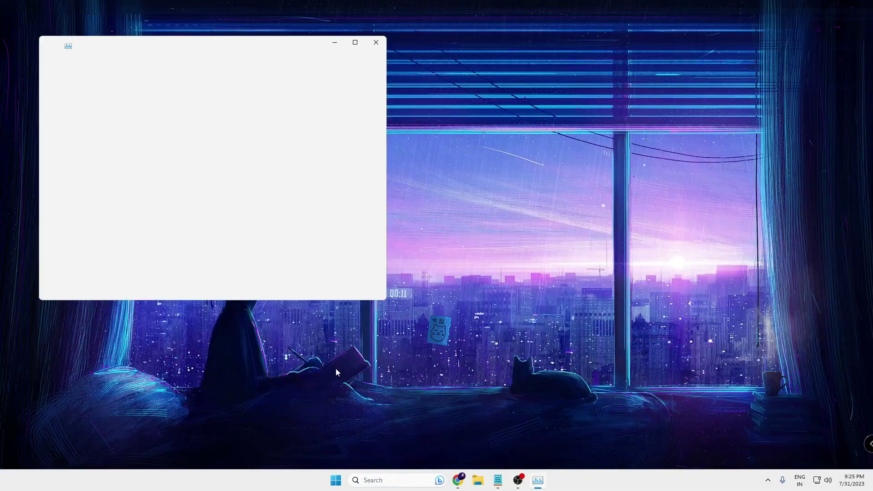
pyautogui.moveTo(121, 0); pyautogui.dragTo(468, 0)
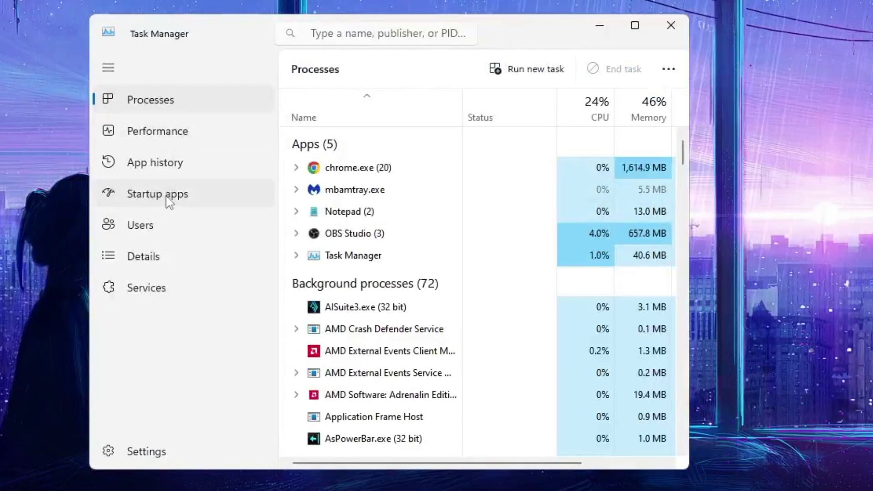
pyautogui.click(167, 201)
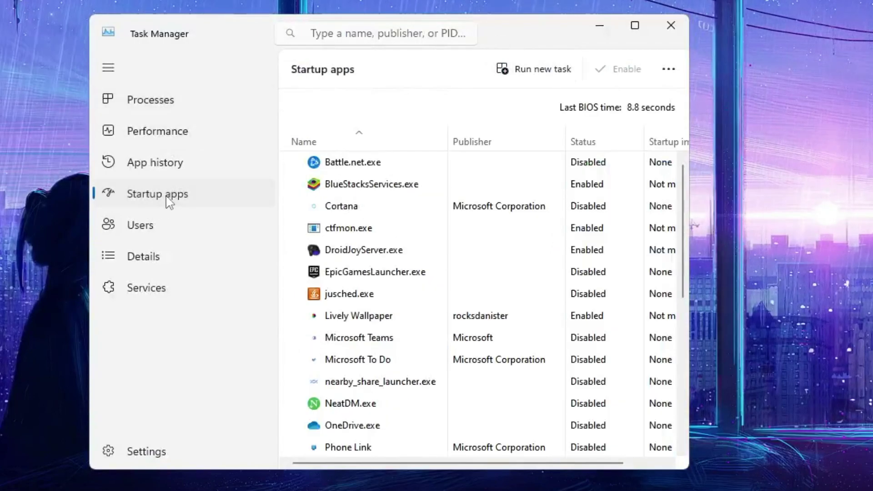
# - Disable BlueStacksServices.exe and DroidJoyServer.exe at startup, checking the rest of the list for other unneeded apps
pyautogui.rightClick(589, 190)
pyautogui.click(609, 194)
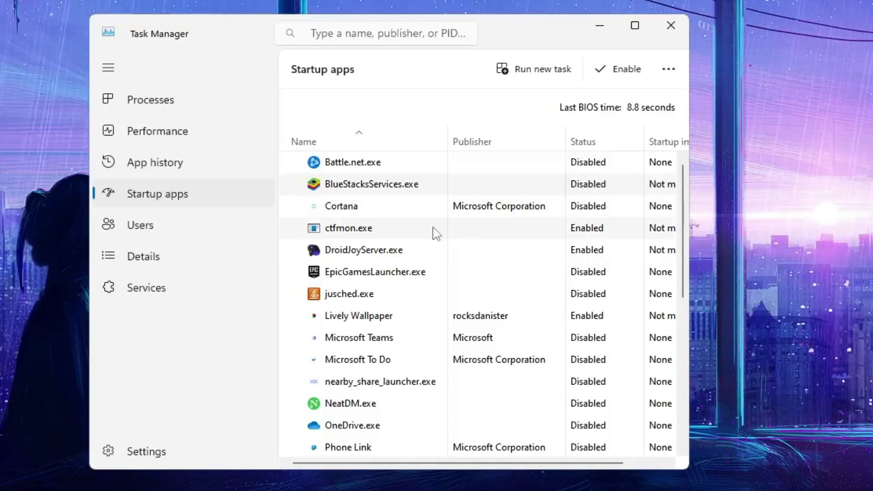
pyautogui.rightClick(581, 257)
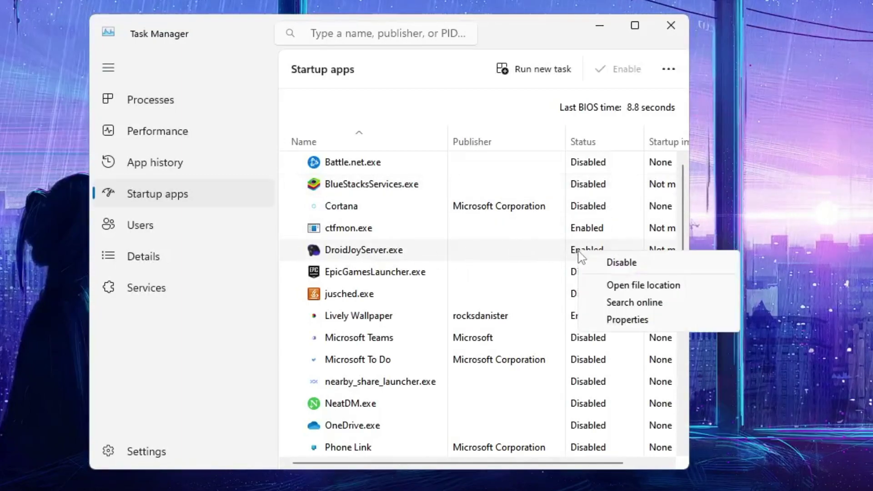
pyautogui.click(607, 264)
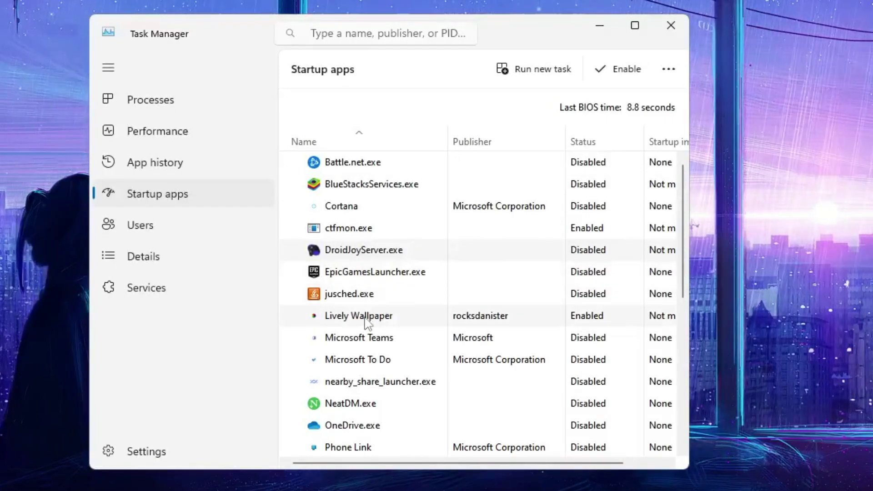
pyautogui.scroll(-1, 366, 321)
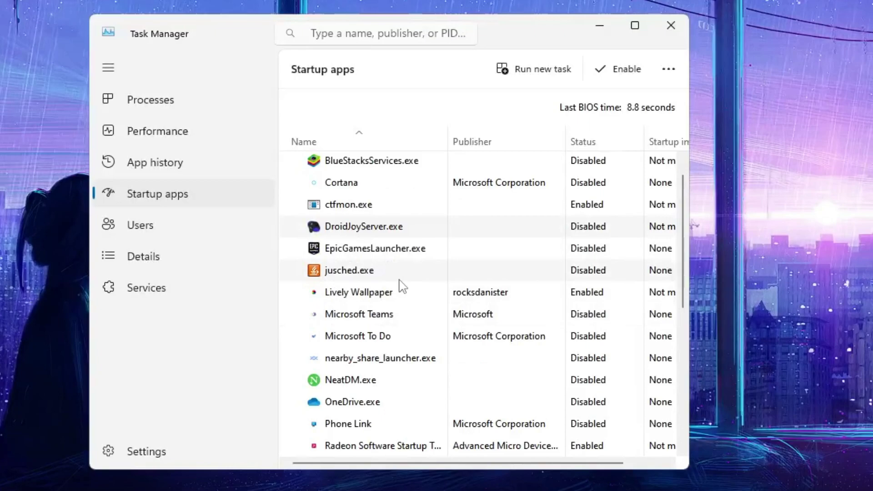
pyautogui.scroll(-1, 390, 300)
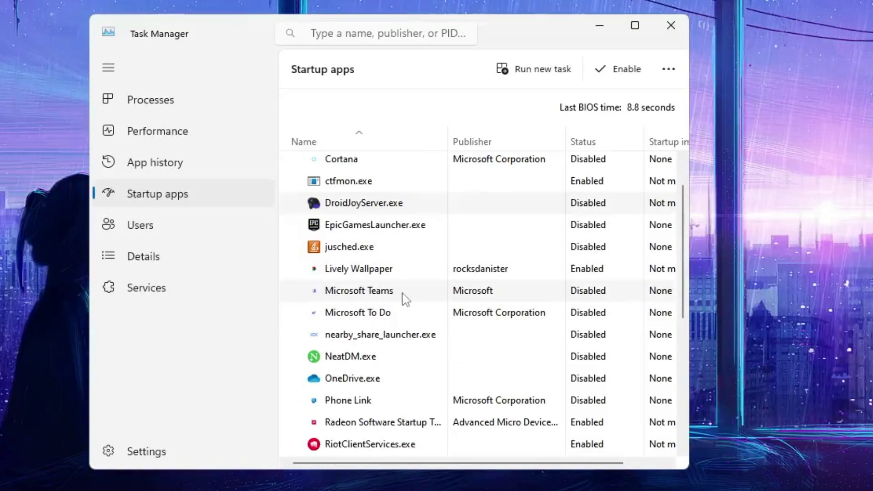
pyautogui.scroll(-1, 403, 299)
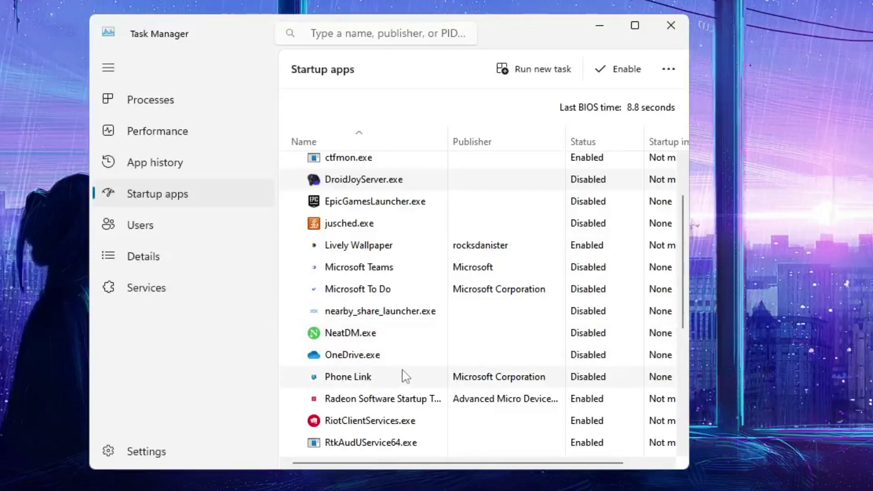
pyautogui.scroll(-2, 377, 372)
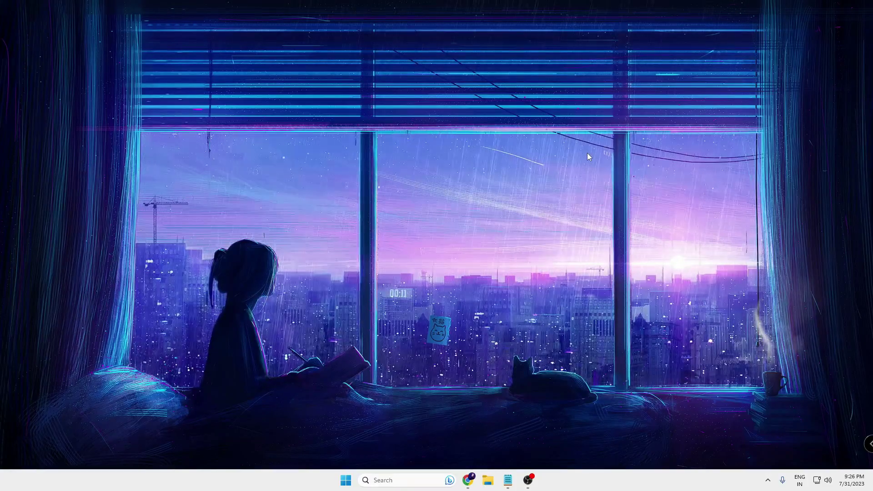
# - Find the Windows Update settings through system search, check the update status and close the settings
pyautogui.click(395, 481)
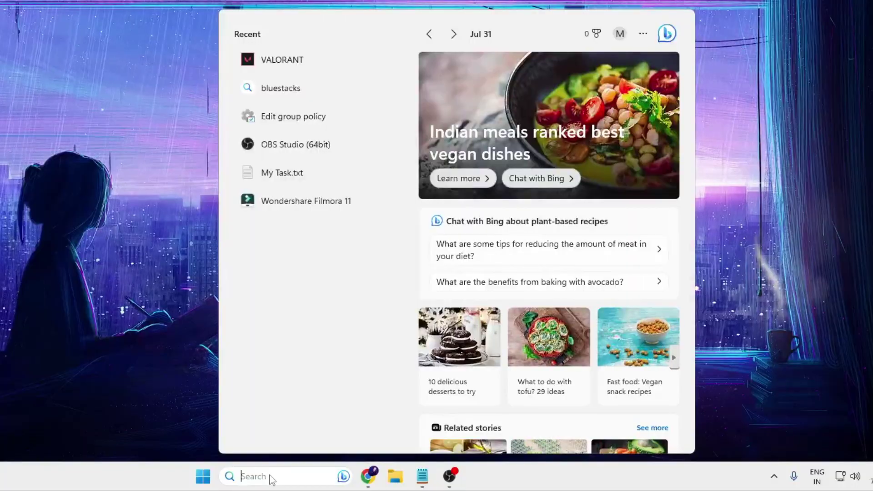
pyautogui.write('updte')
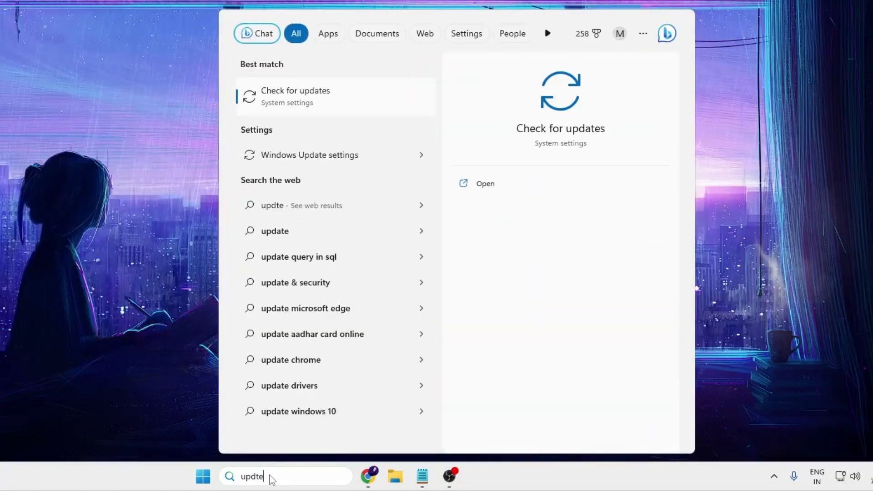
pyautogui.click(375, 92)
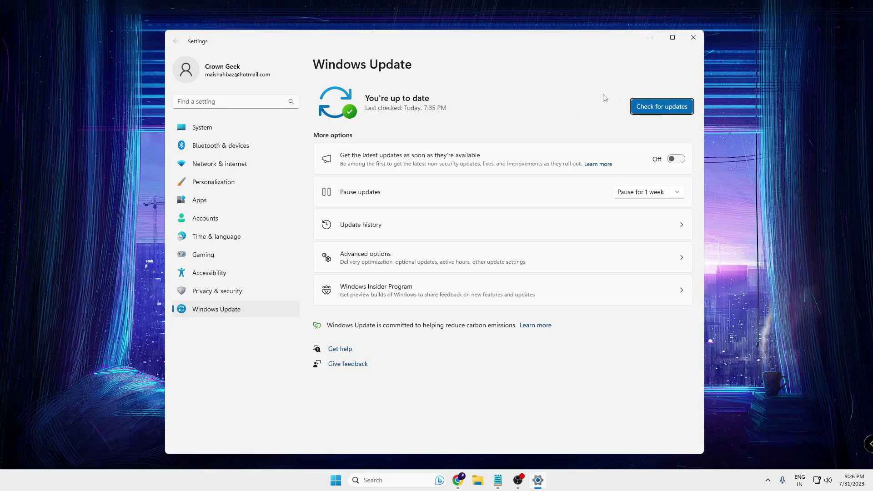
pyautogui.click(693, 38)
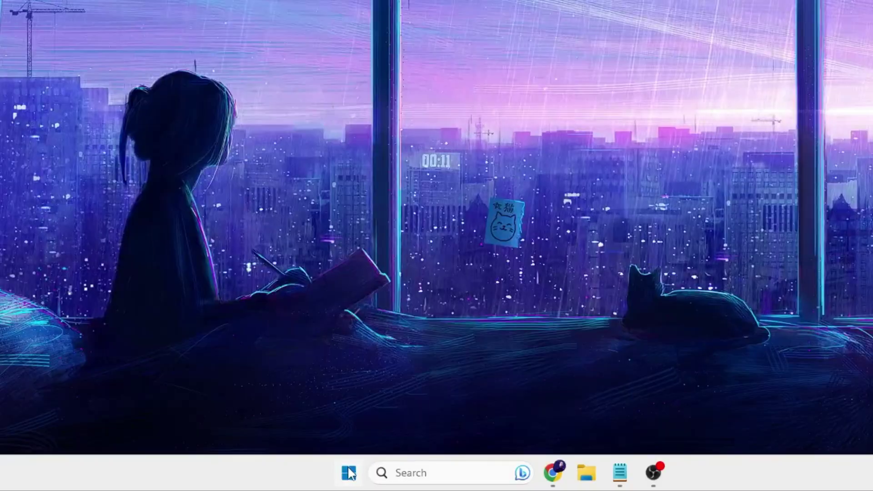
# - Start a driver update for the AMD Radeon(TM) Graphics display adapter in Device Manager
pyautogui.rightClick(339, 477)
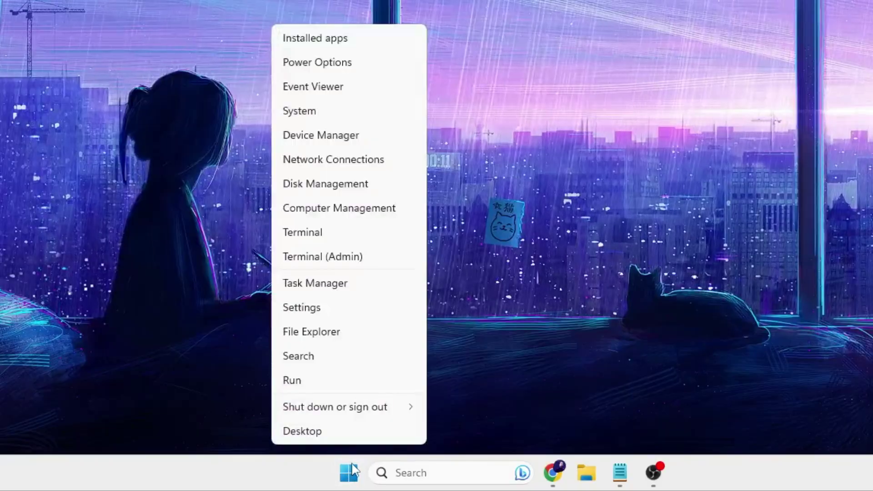
pyautogui.click(329, 143)
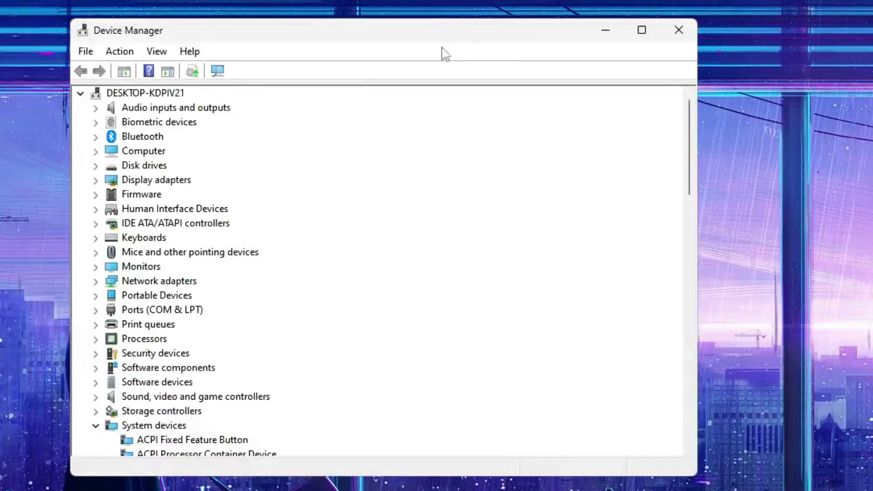
pyautogui.moveTo(422, 32); pyautogui.dragTo(466, 59)
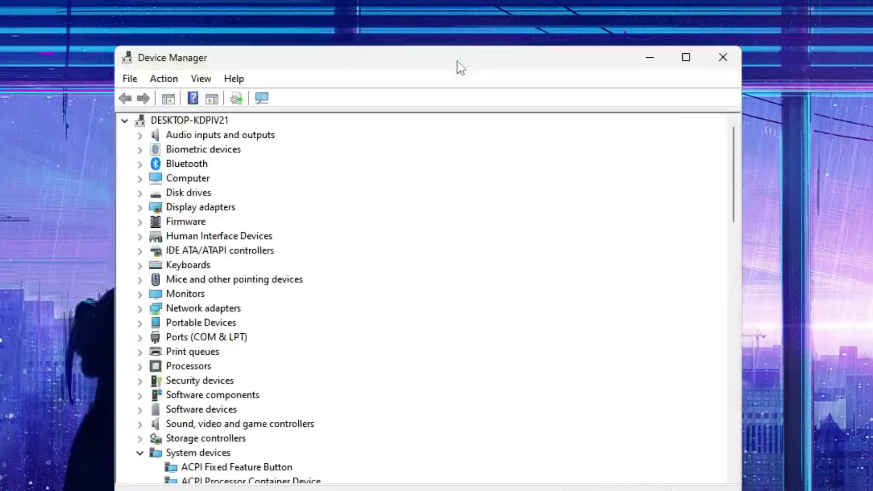
pyautogui.doubleClick(220, 210)
pyautogui.click(234, 223)
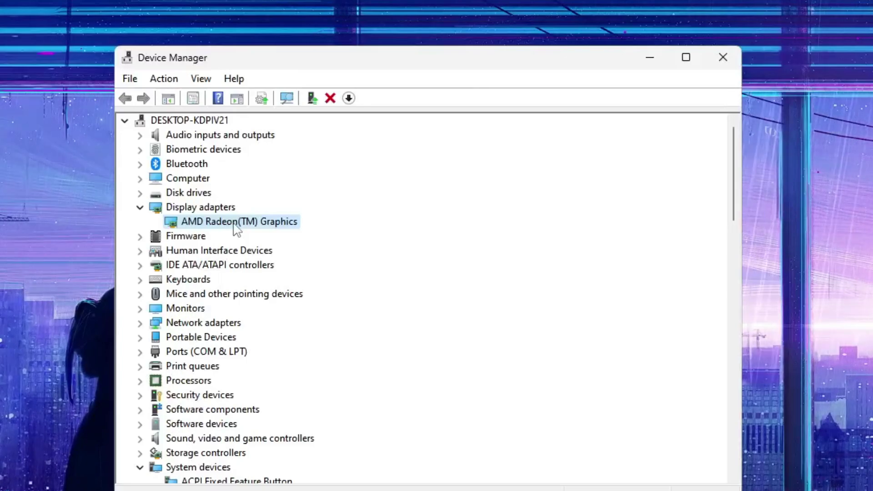
pyautogui.rightClick(236, 224)
pyautogui.click(245, 232)
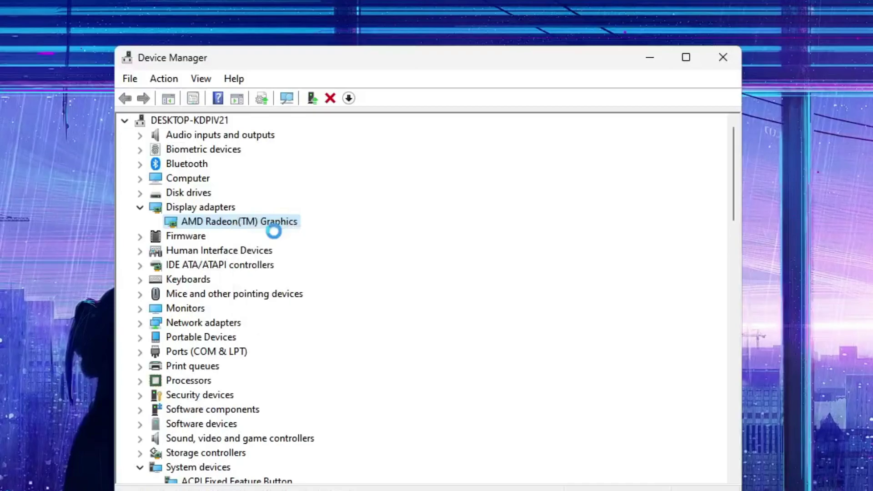
pyautogui.click(305, 245)
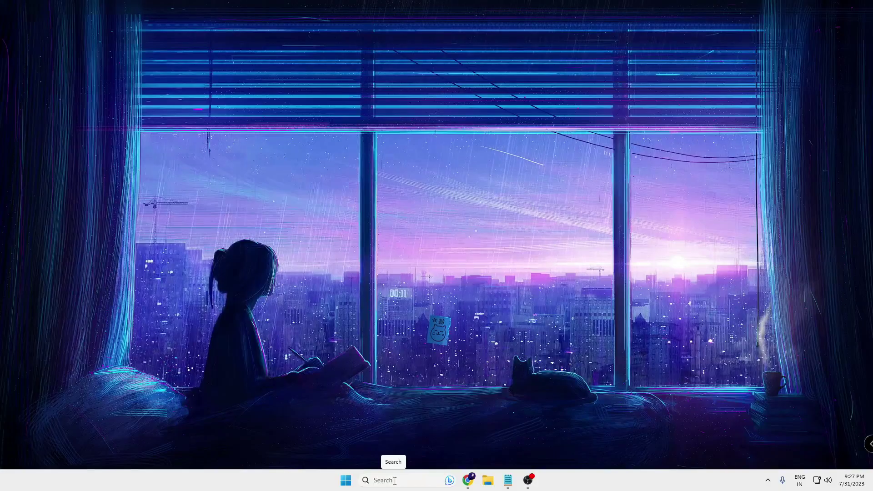
# - Launch BlueStacks X through system search, dismiss its Play & Win notice and minimize the app
pyautogui.click(398, 480)
pyautogui.write('bluestacks X')
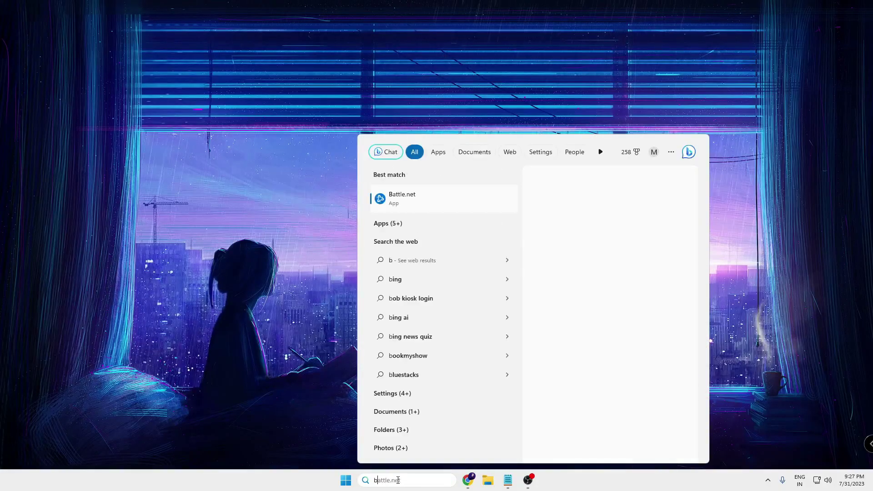
pyautogui.click(422, 201)
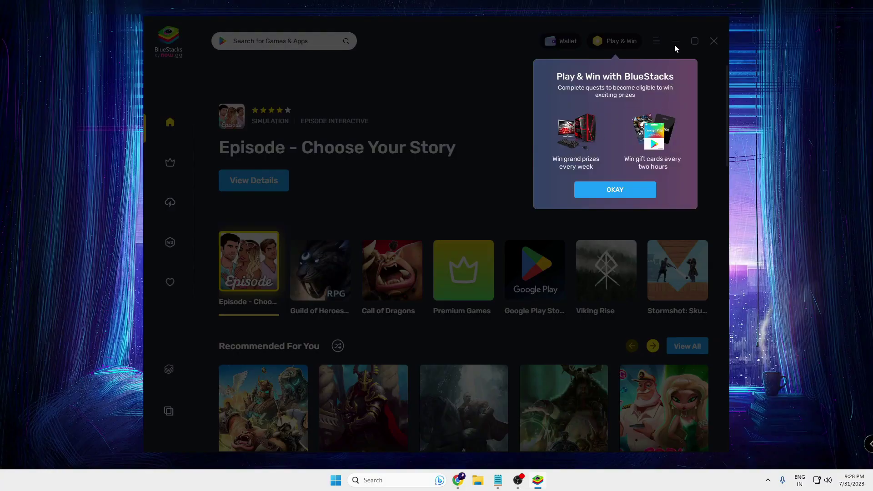
pyautogui.click(618, 190)
pyautogui.click(675, 41)
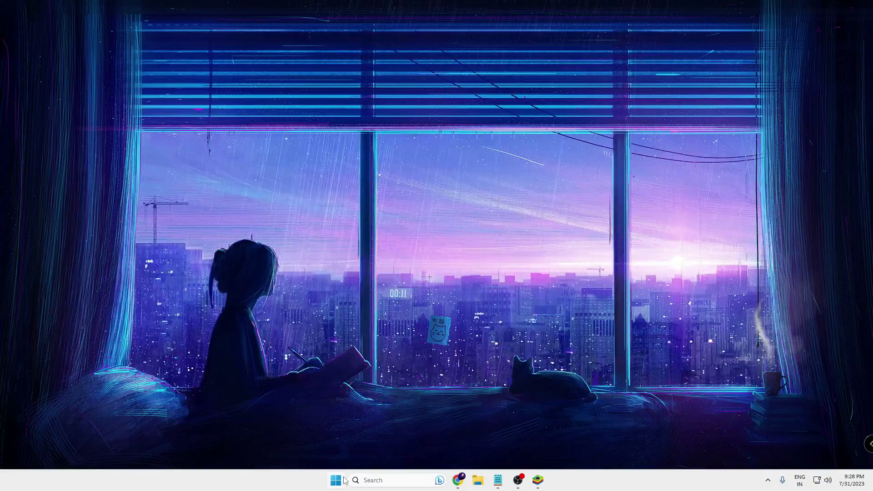
# - Switch to Task Manager, show the detailed process list and locate the BlueStacks processes
pyautogui.rightClick(337, 483)
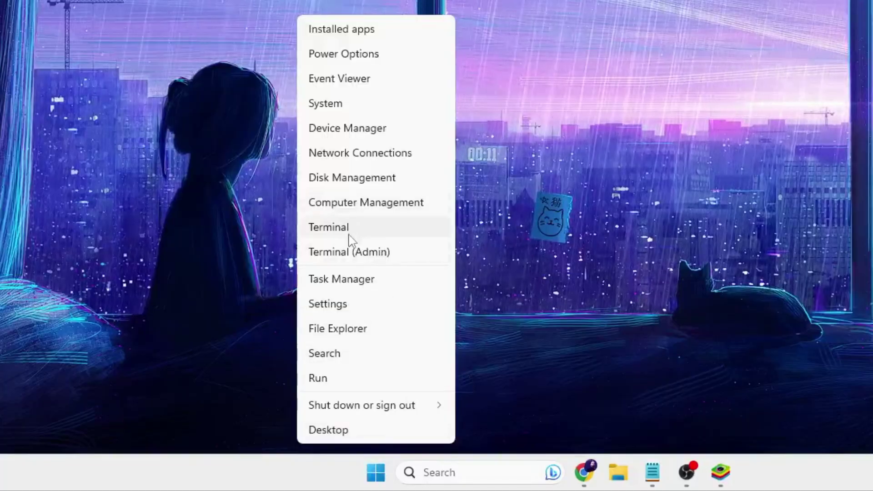
pyautogui.click(345, 281)
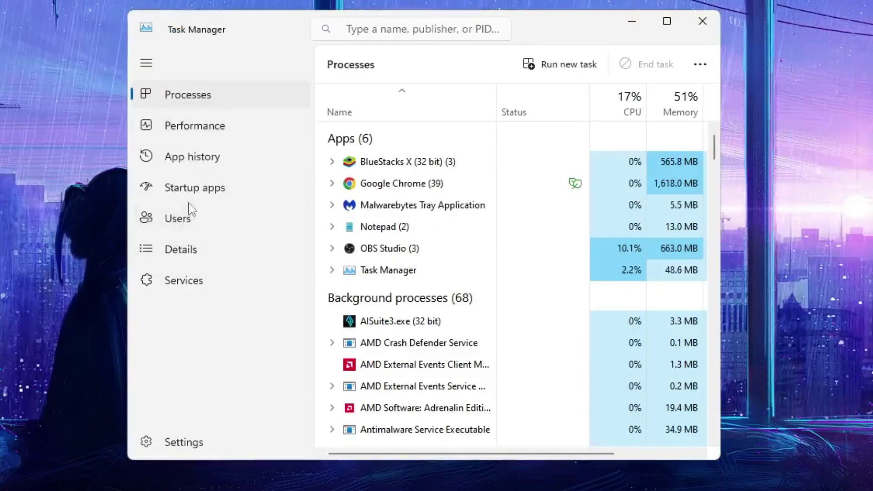
pyautogui.click(181, 251)
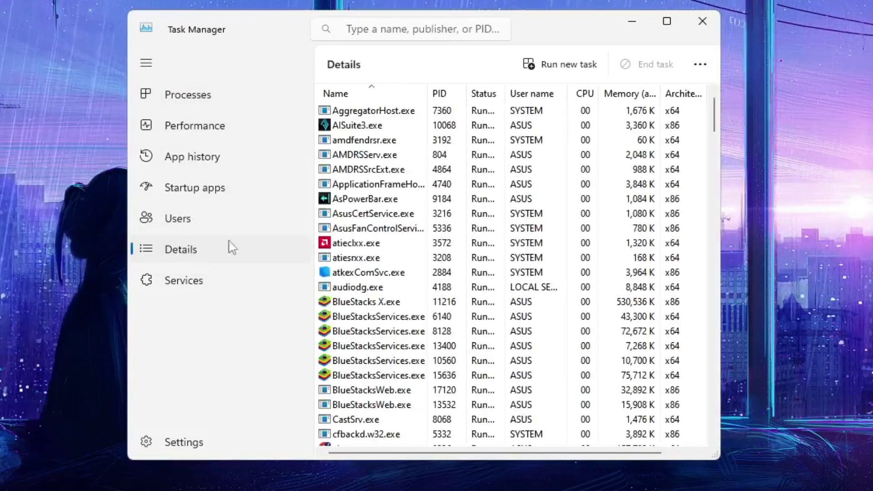
pyautogui.scroll(-1, 359, 244)
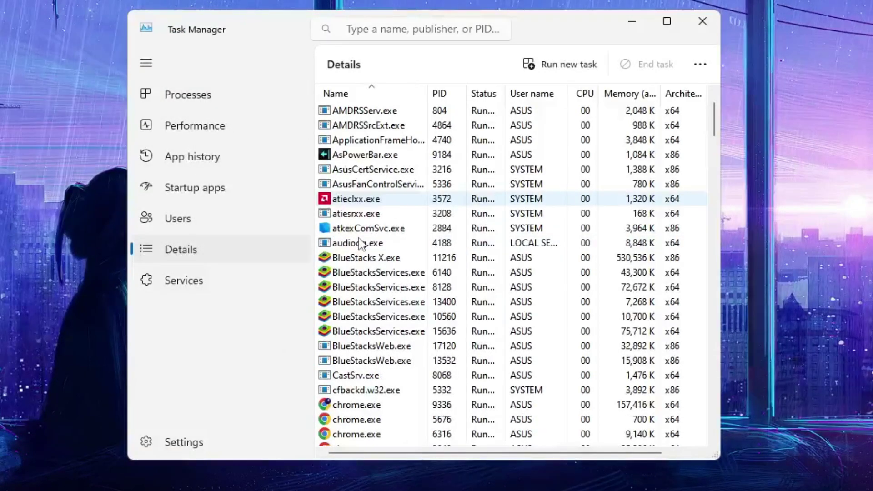
pyautogui.scroll(-15, 366, 275)
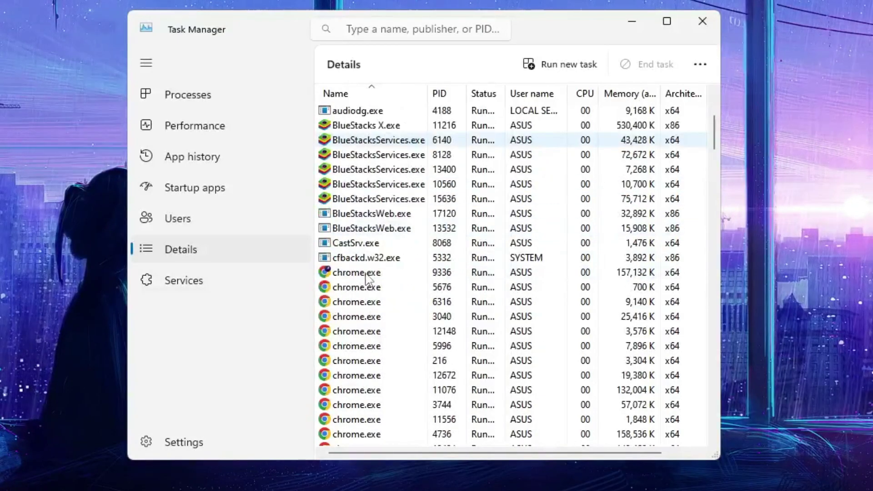
pyautogui.click(368, 273)
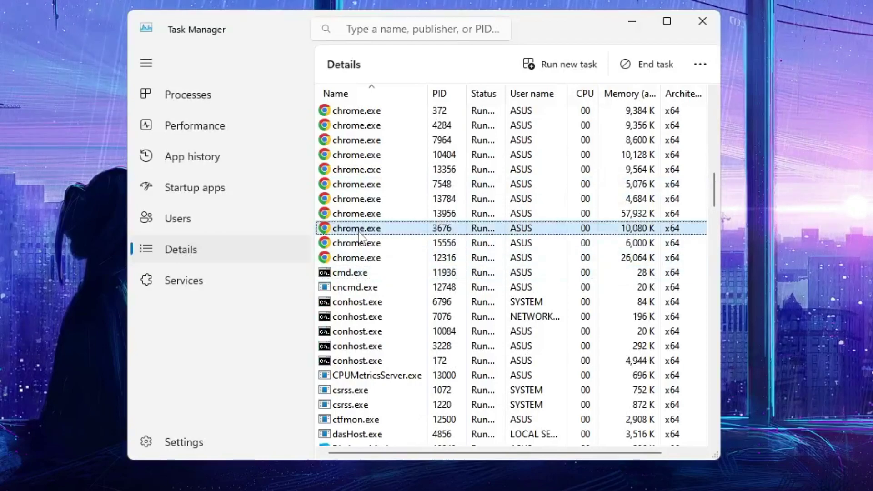
pyautogui.scroll(15, 363, 237)
pyautogui.click(371, 316)
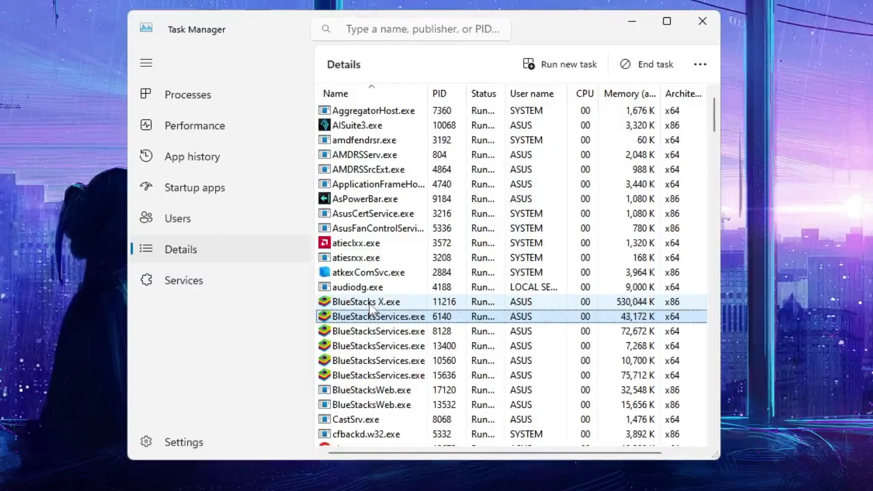
# - Set the priority of the BlueStacks X.exe process to Above normal and confirm the change
pyautogui.click(366, 301)
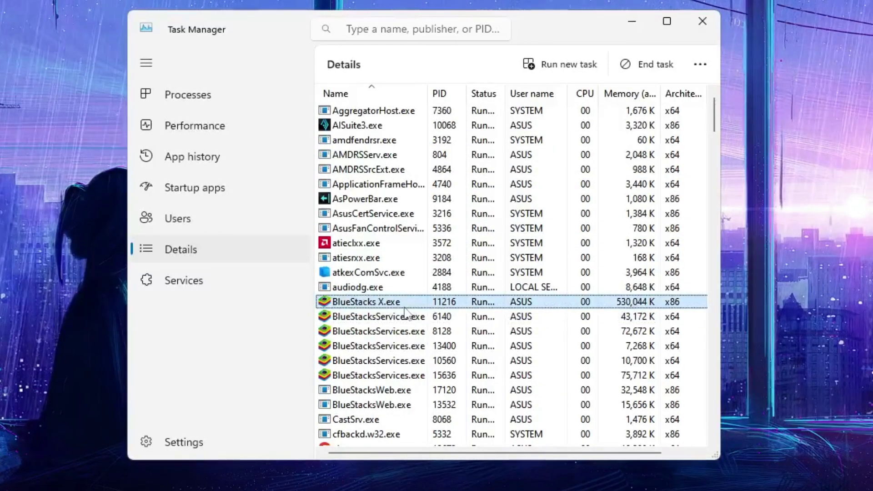
pyautogui.rightClick(382, 306)
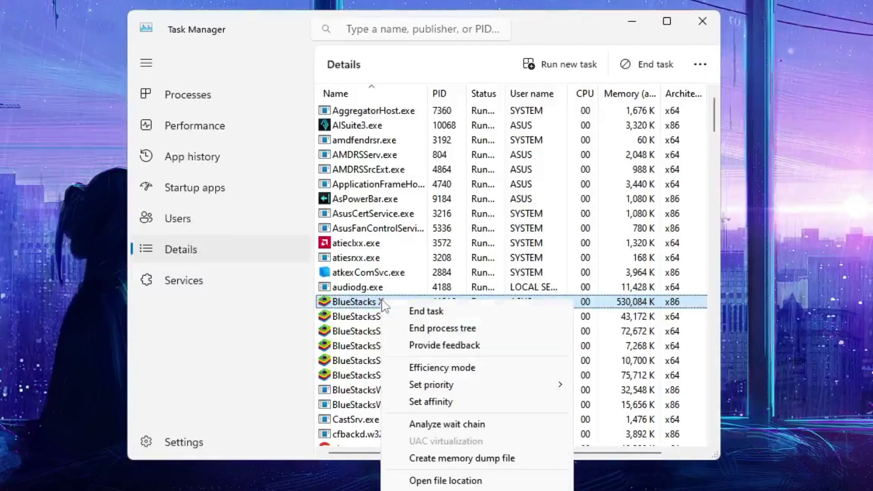
pyautogui.moveTo(453, 387)
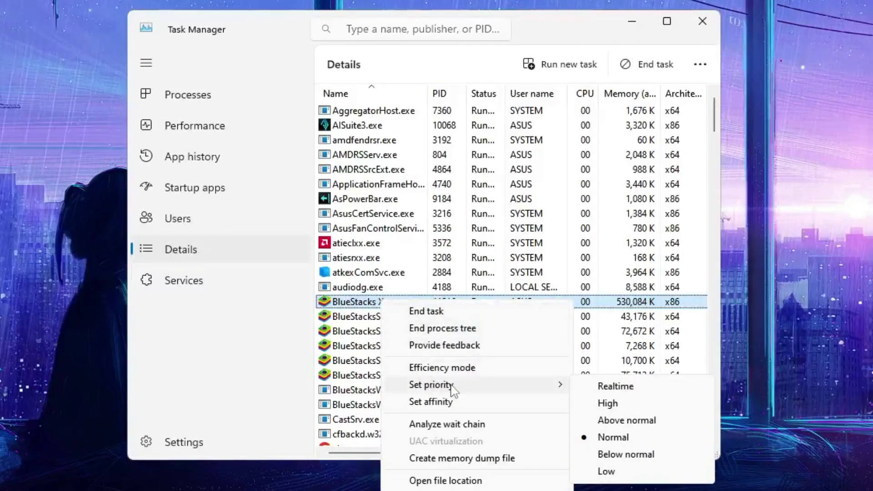
pyautogui.click(615, 422)
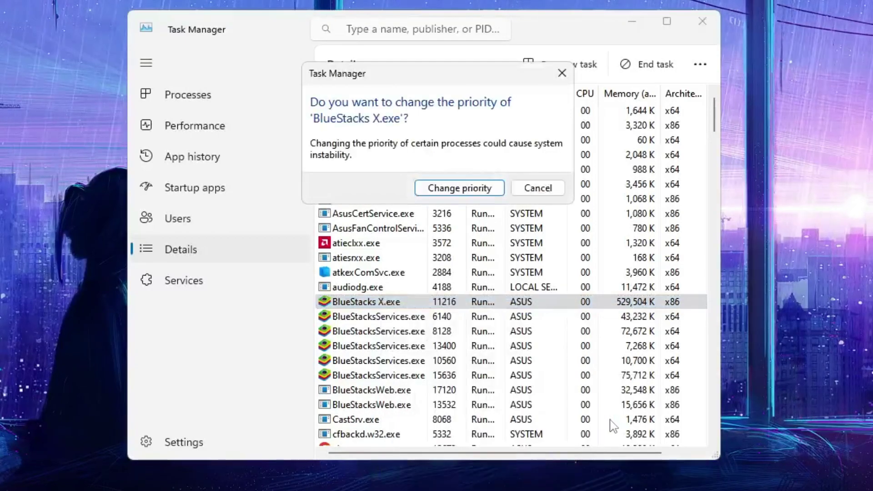
pyautogui.click(467, 195)
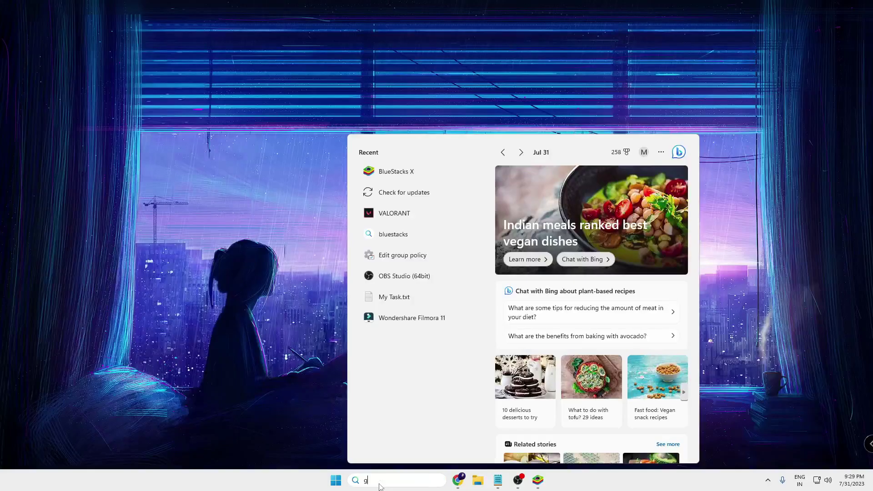
# - Find the Graphics settings through system search, look for "blue" in the custom app list and clear the filter
pyautogui.write('graphic')
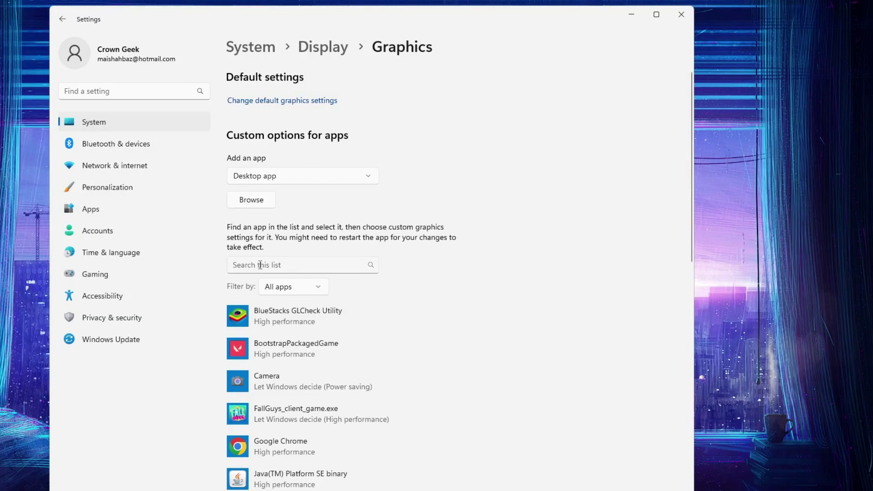
pyautogui.click(260, 265)
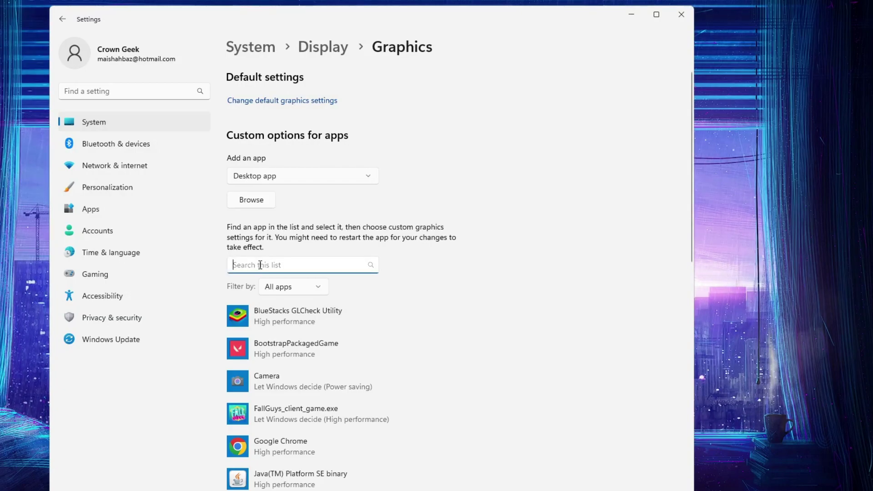
pyautogui.write('blue')
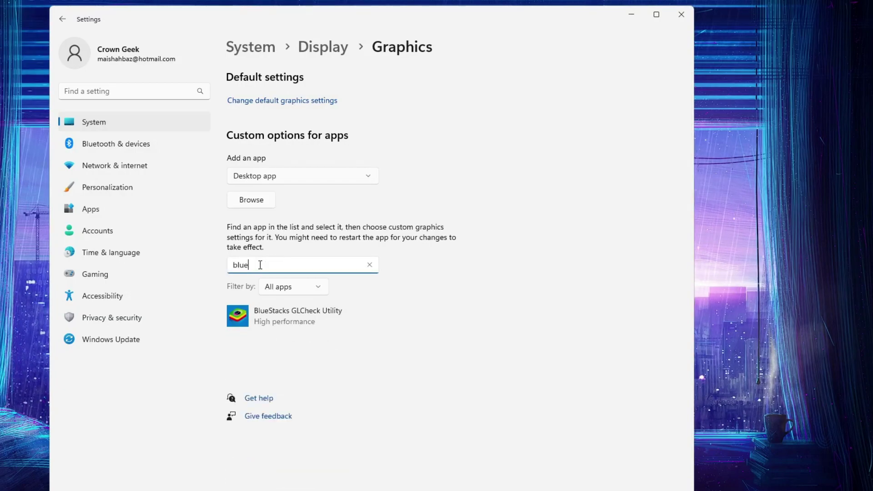
pyautogui.press('BackSpace')
pyautogui.press('BackSpace')
pyautogui.press('BackSpace')
pyautogui.press('BackSpace')
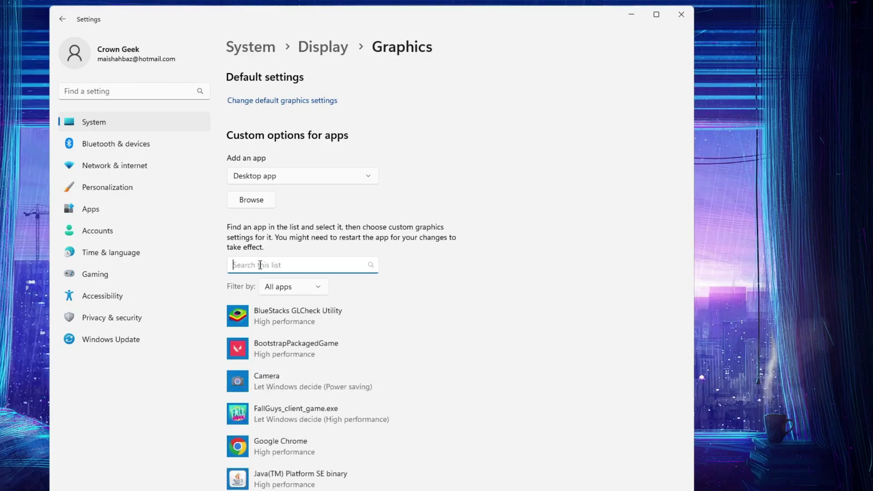
# - Start browsing for a desktop app to add, and open the BlueStacks X install folder through system search and its shortcut
pyautogui.click(250, 203)
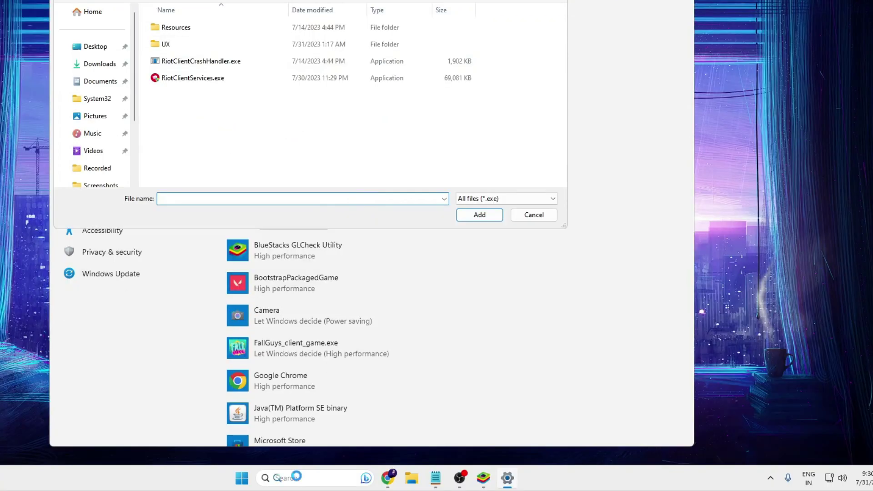
pyautogui.click(282, 476)
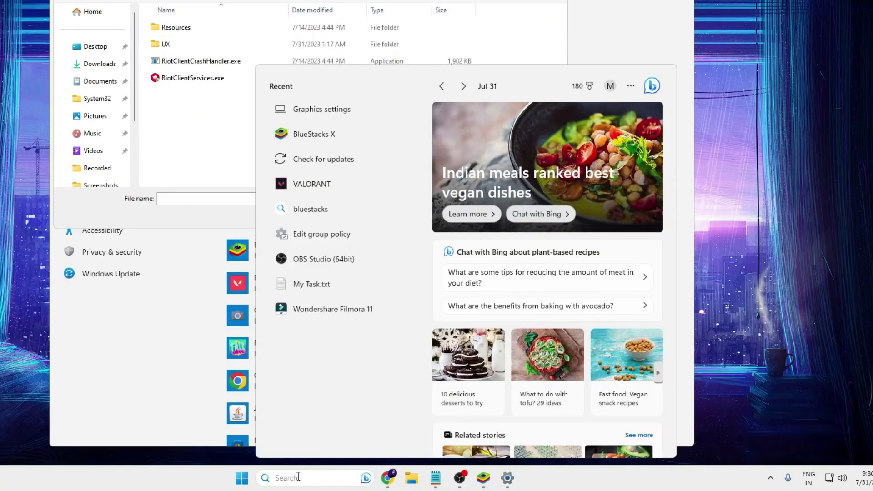
pyautogui.write('bluest')
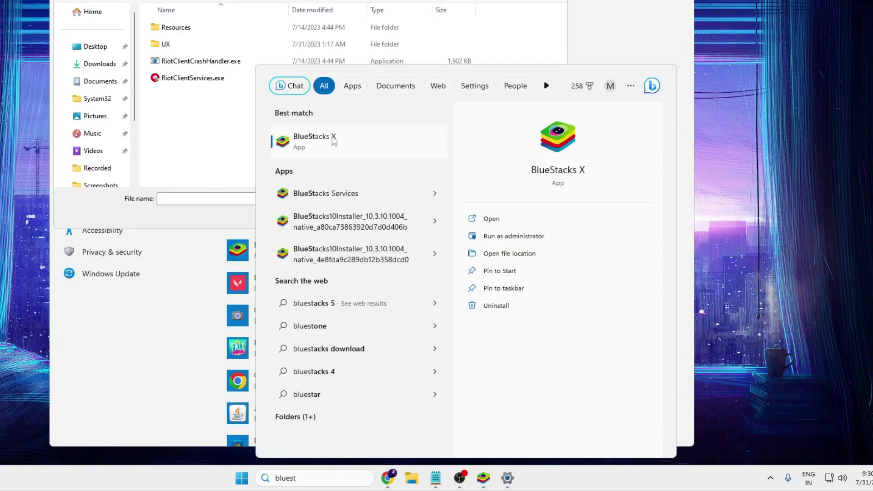
pyautogui.rightClick(334, 141)
pyautogui.click(362, 170)
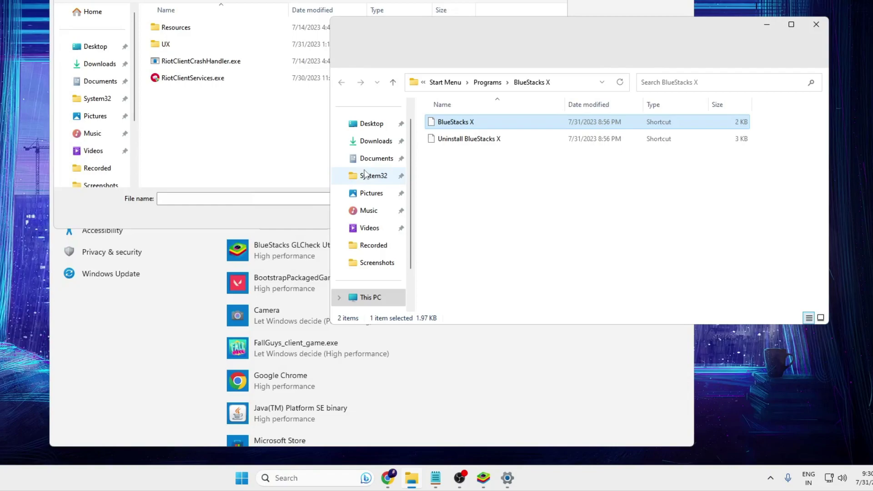
pyautogui.rightClick(456, 125)
pyautogui.click(495, 192)
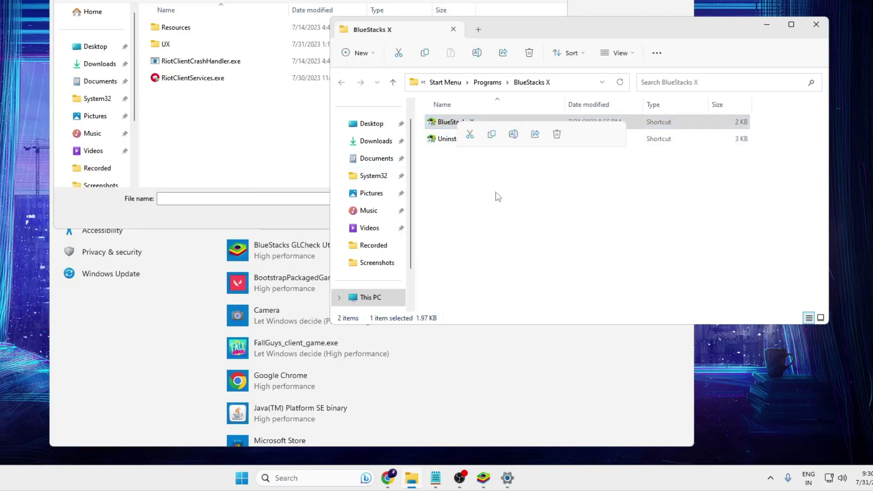
# - Copy the folder path C:\Program Files (x86)\BlueStacks X and minimize File Explorer
pyautogui.click(568, 85)
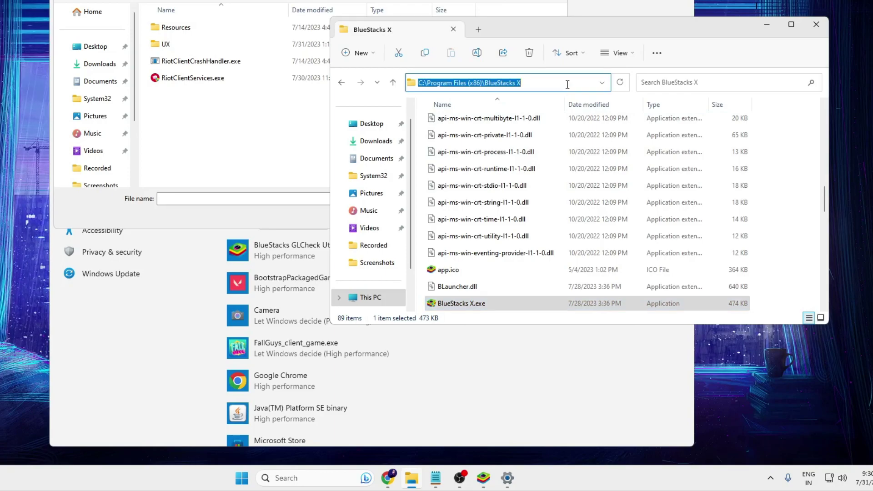
pyautogui.rightClick(502, 85)
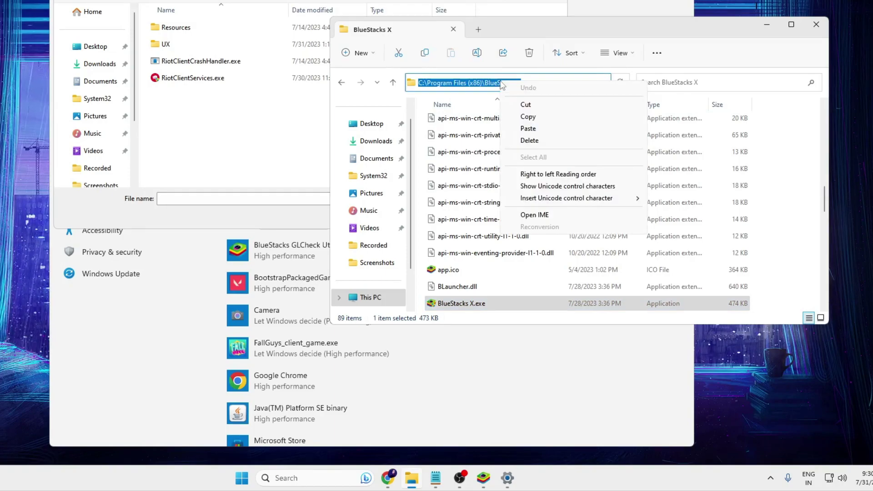
pyautogui.click(527, 116)
pyautogui.click(766, 24)
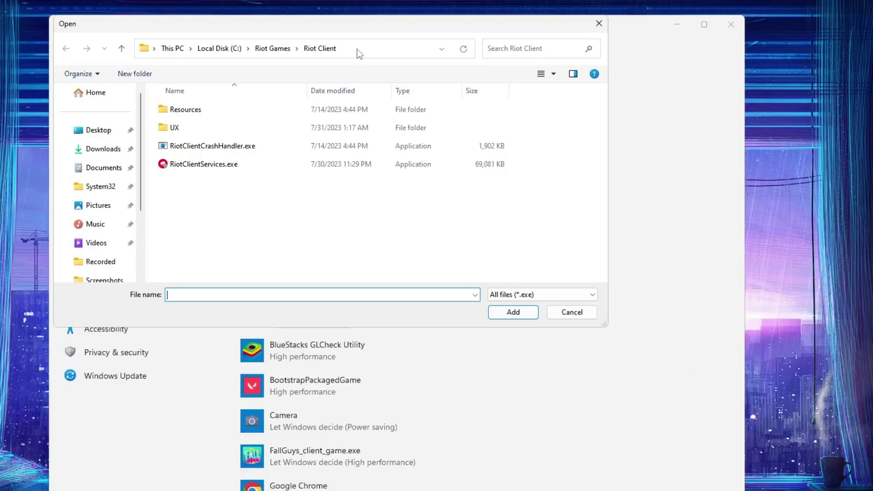
# - Go to the copied BlueStacks X folder path in the file dialog and add BlueStacks X.exe to the graphics app list
pyautogui.click(356, 49)
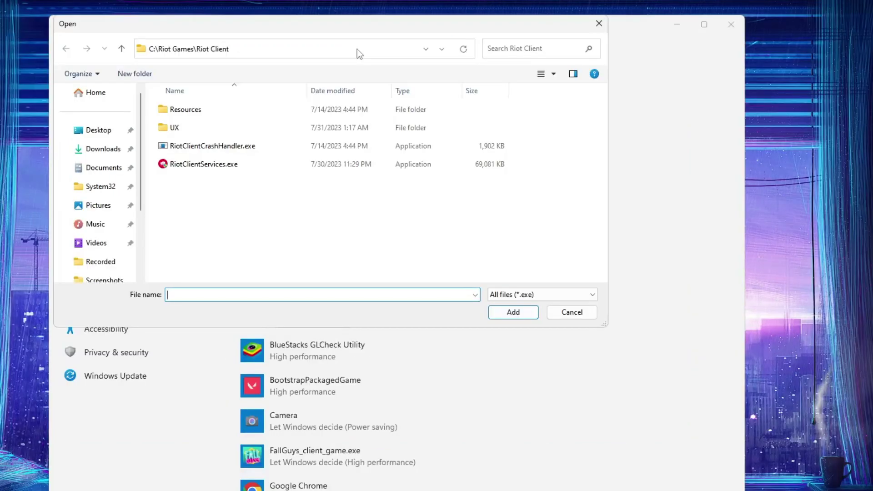
pyautogui.hotkey('ctrl', 'v')
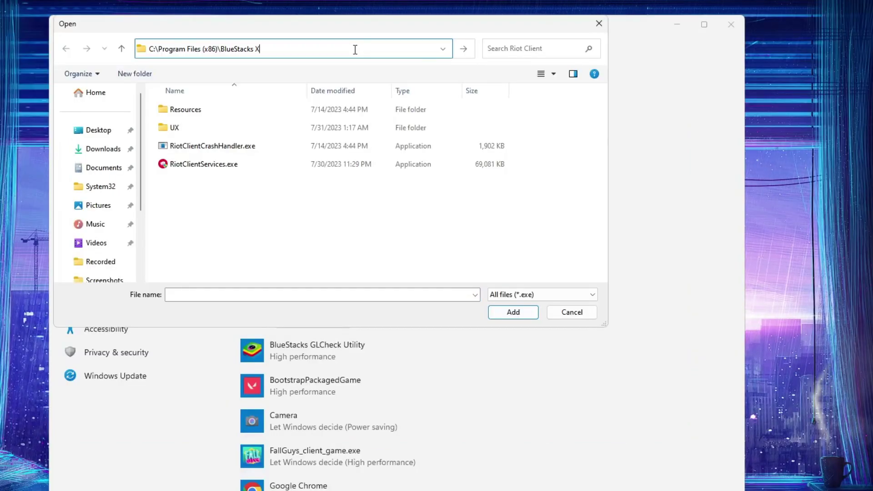
pyautogui.press('Return')
pyautogui.scroll(-5, 331, 163)
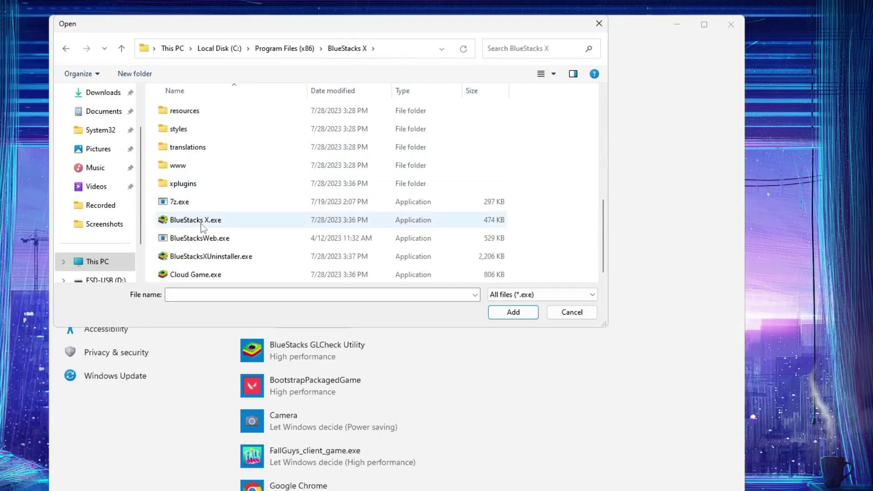
pyautogui.click(225, 221)
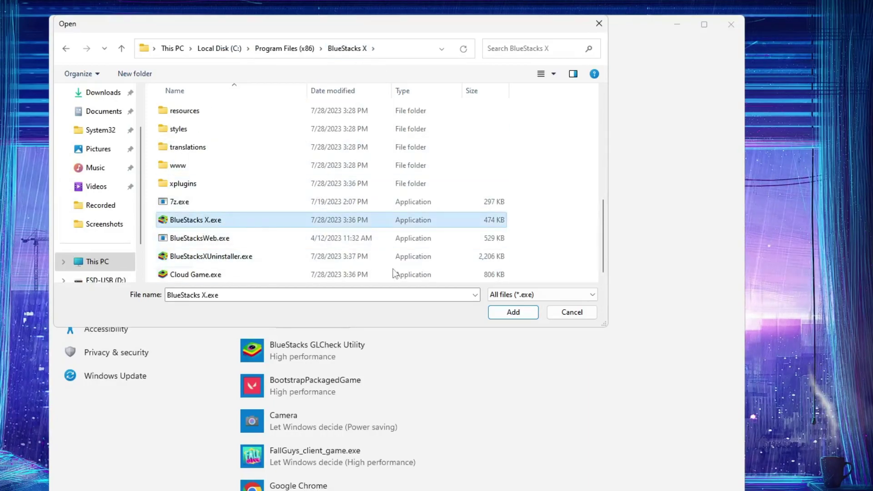
pyautogui.click(515, 312)
# - Set the graphics preference of BlueStacks X to High performance
pyautogui.scroll(-3, 444, 303)
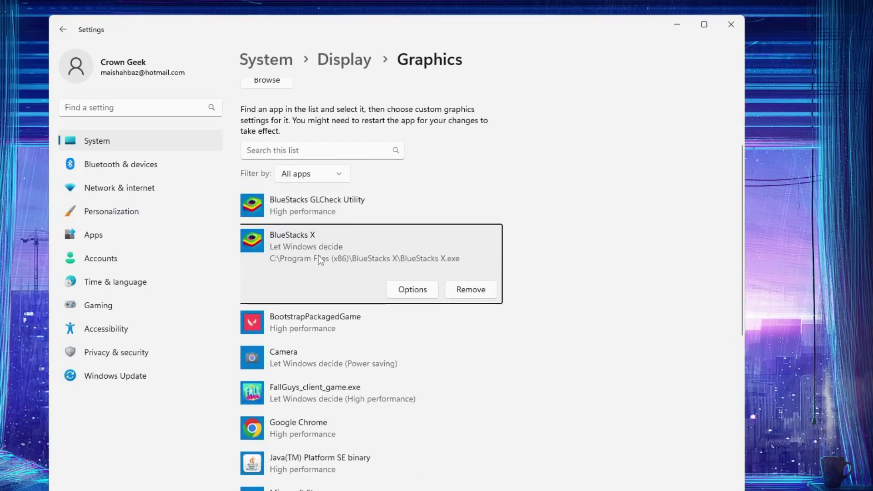
pyautogui.click(413, 291)
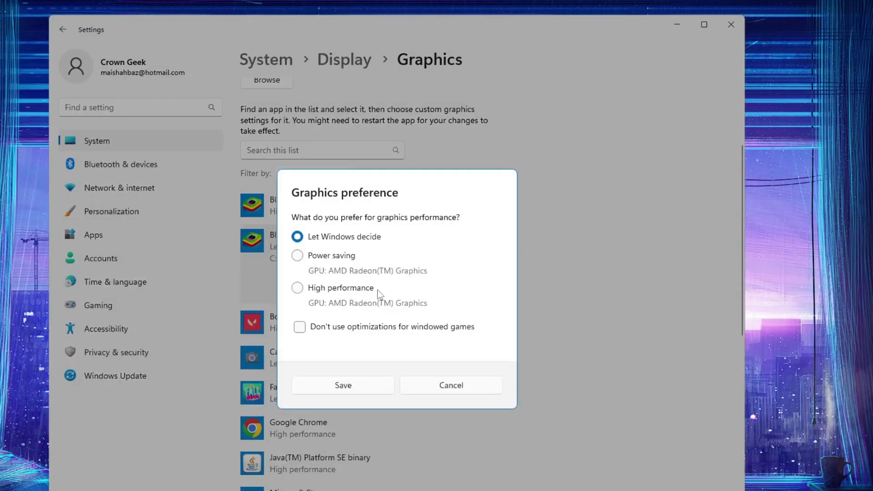
pyautogui.click(298, 288)
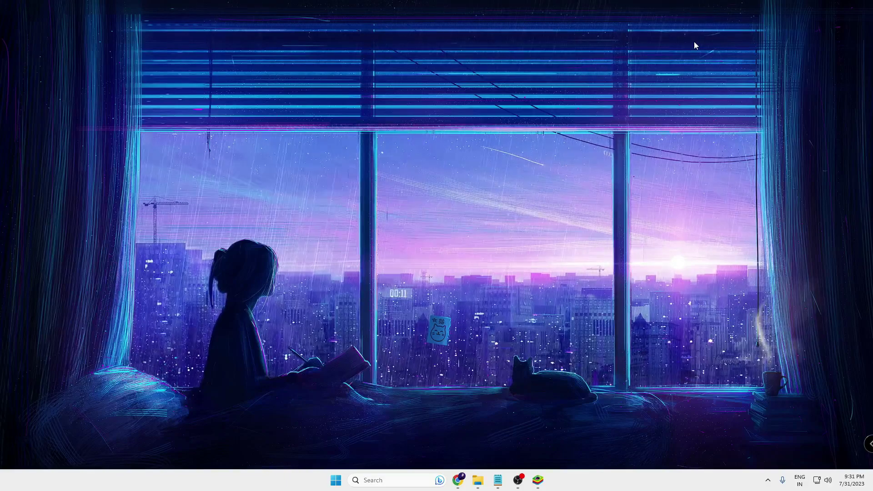
# - Open Task Manager, widen its window to review the CPU, memory, disk and network use of running processes, and minimize it
pyautogui.rightClick(336, 480)
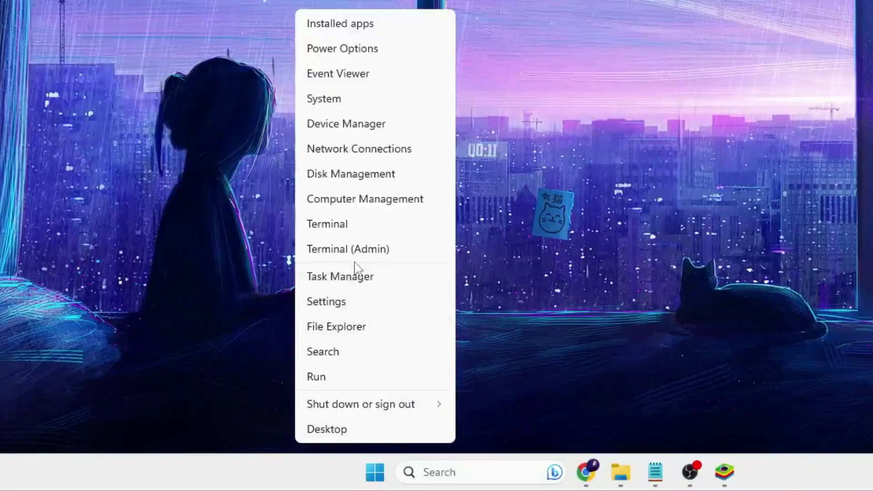
pyautogui.click(353, 282)
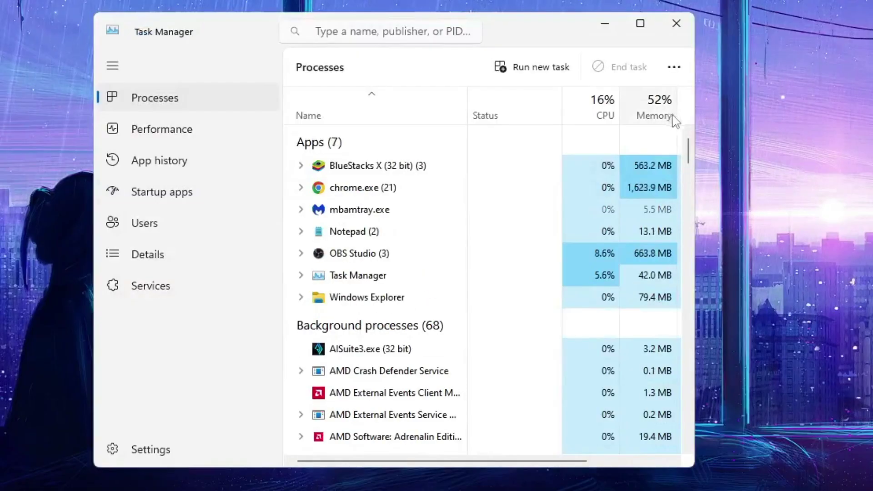
pyautogui.moveTo(694, 117); pyautogui.dragTo(856, 110)
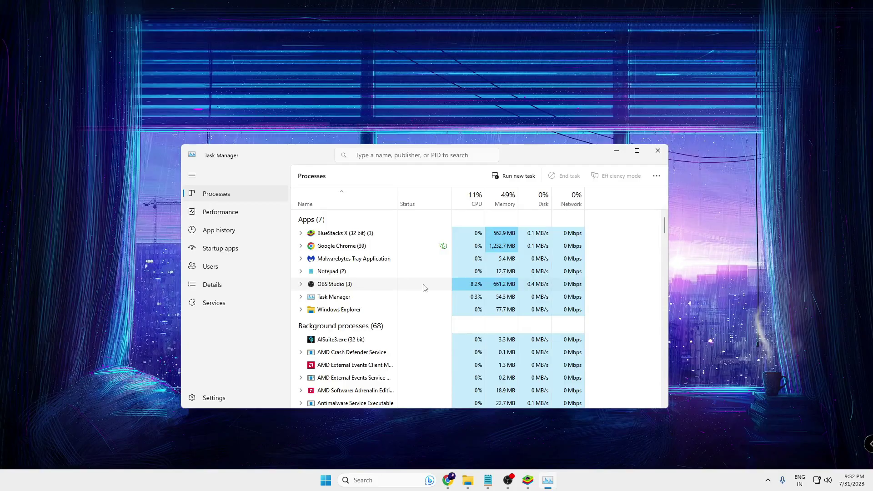
pyautogui.click(617, 150)
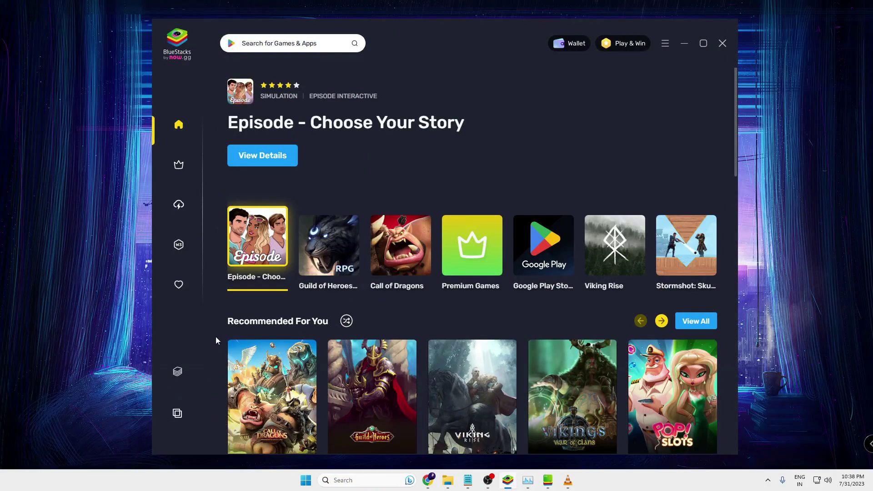
# - Open the Multi-Instance Manager in BlueStacks X, reposition its window and start creating a fresh instance
pyautogui.click(181, 417)
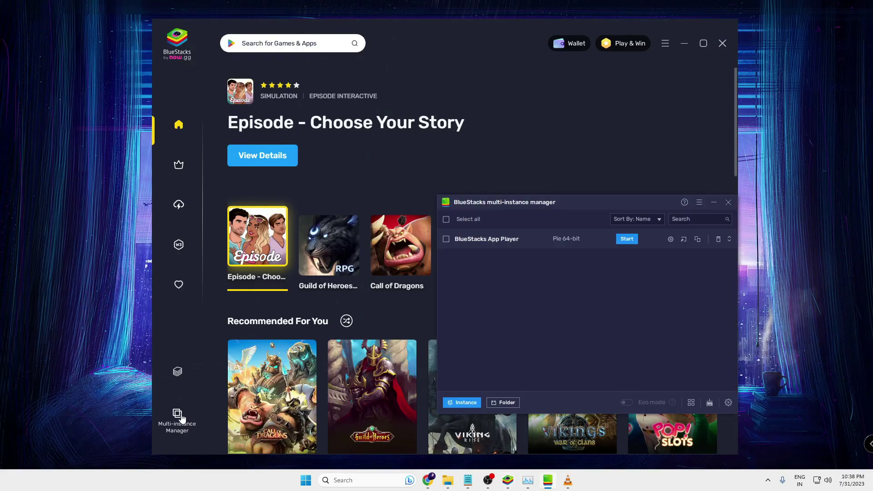
pyautogui.moveTo(559, 200); pyautogui.dragTo(379, 154)
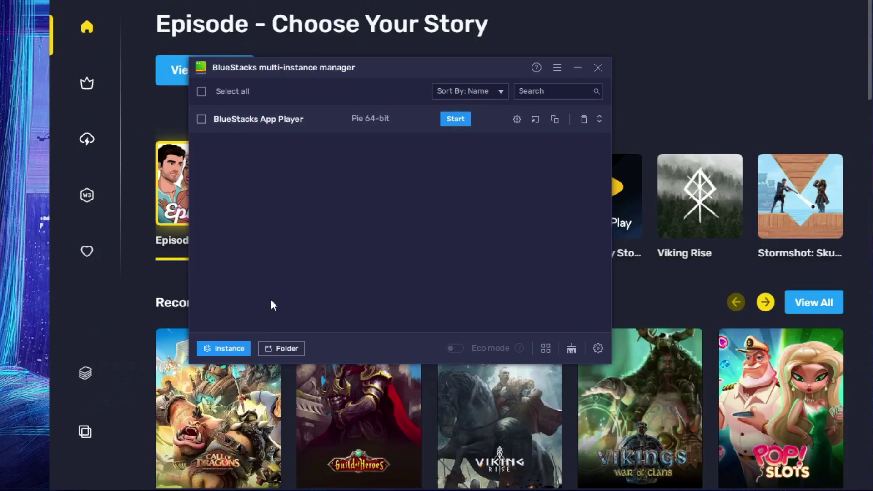
pyautogui.click(229, 349)
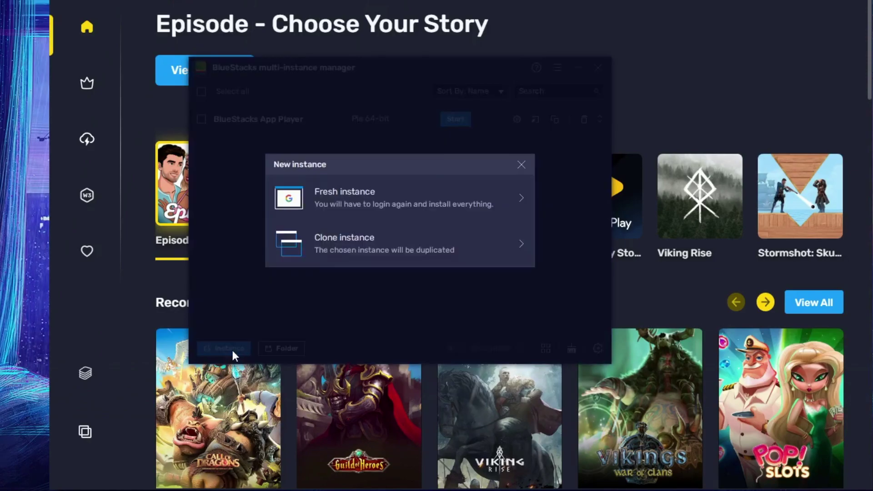
pyautogui.click(356, 202)
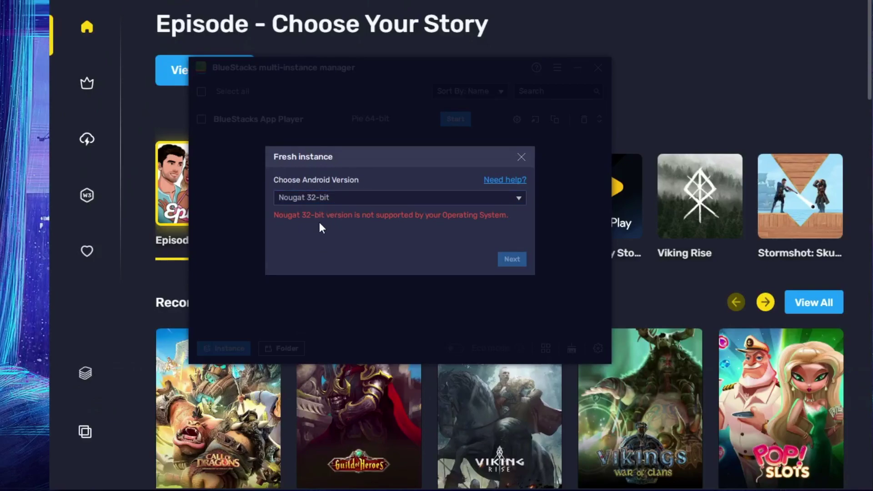
# - Choose Nougat 64-bit as the fresh instance's Android version and continue to its configuration
pyautogui.click(341, 199)
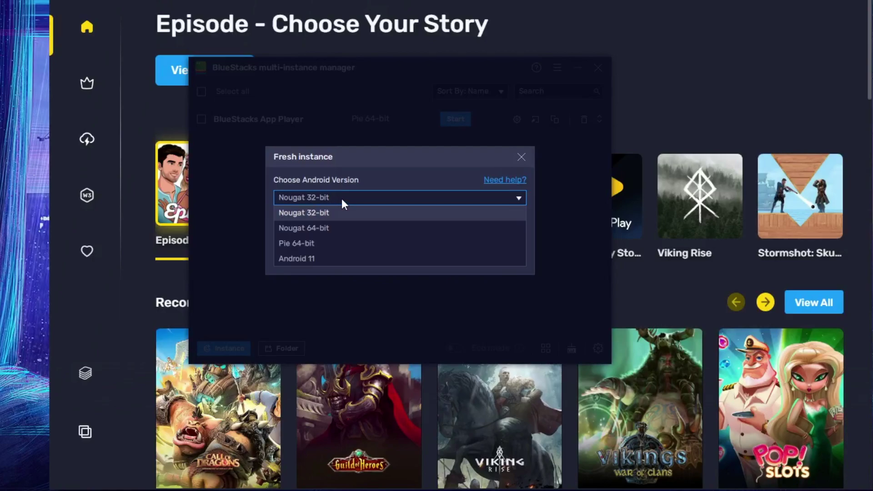
pyautogui.click(336, 229)
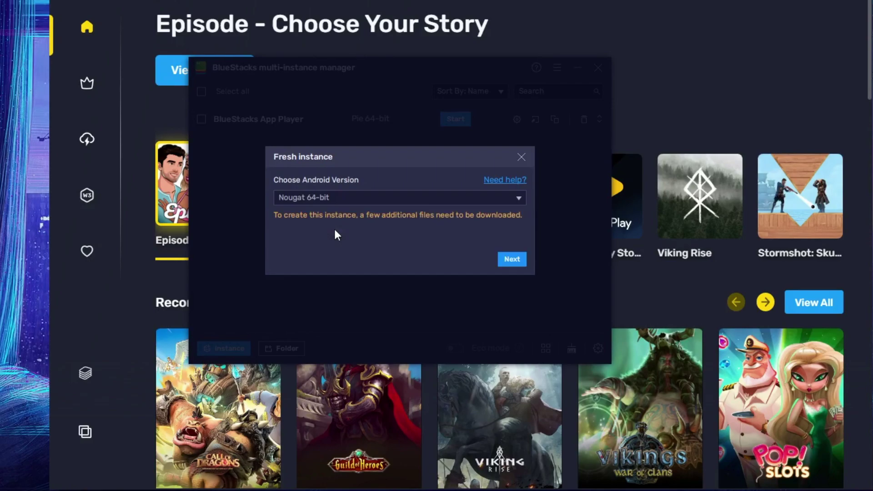
pyautogui.click(512, 259)
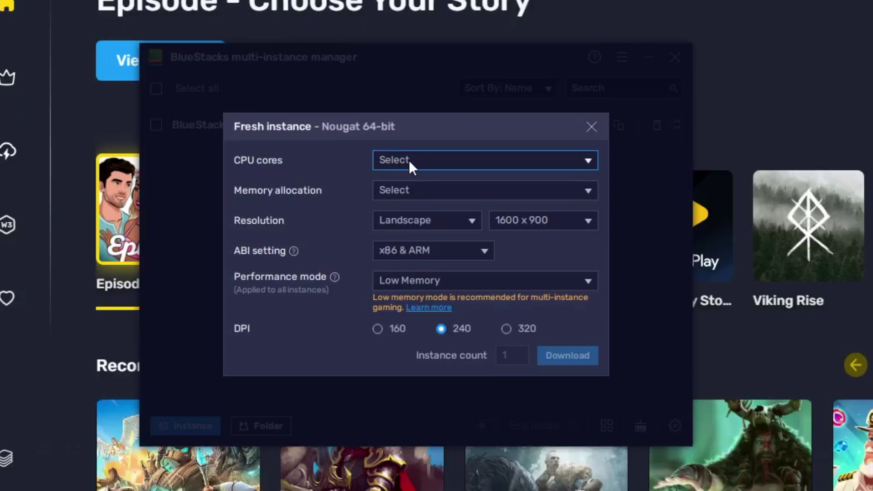
# - Configure the fresh instance with Medium (2 Cores) CPU, Enhanced (4 GB) memory and the x86 & ARM ABI setting
pyautogui.click(423, 161)
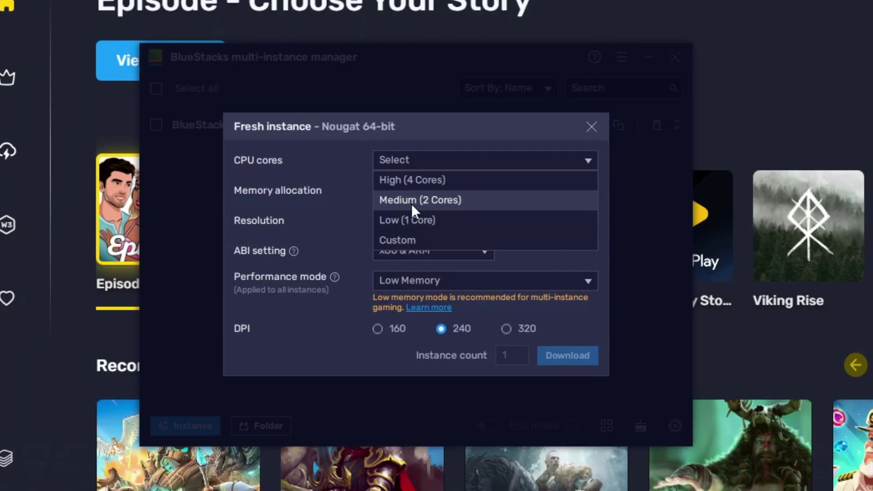
pyautogui.click(449, 208)
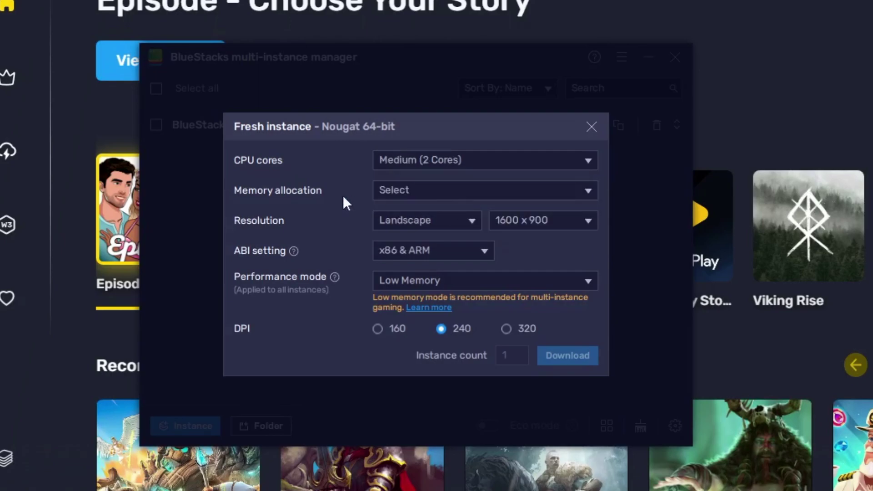
pyautogui.click(426, 198)
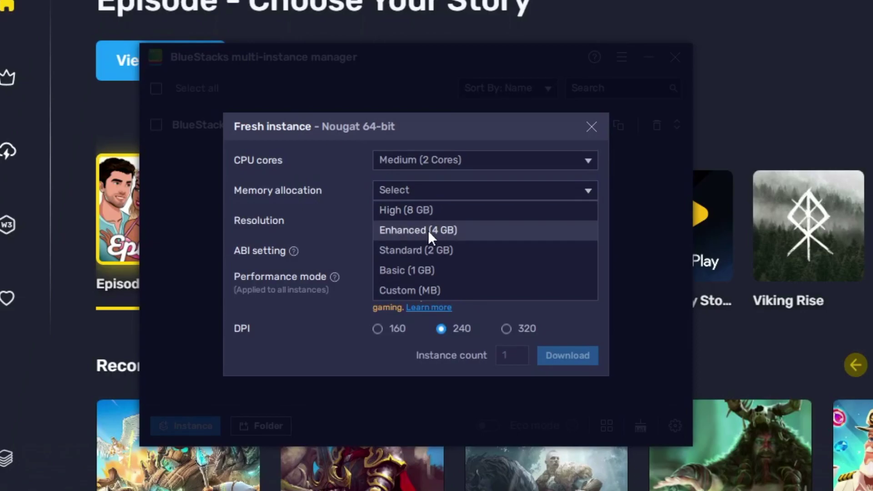
pyautogui.click(452, 232)
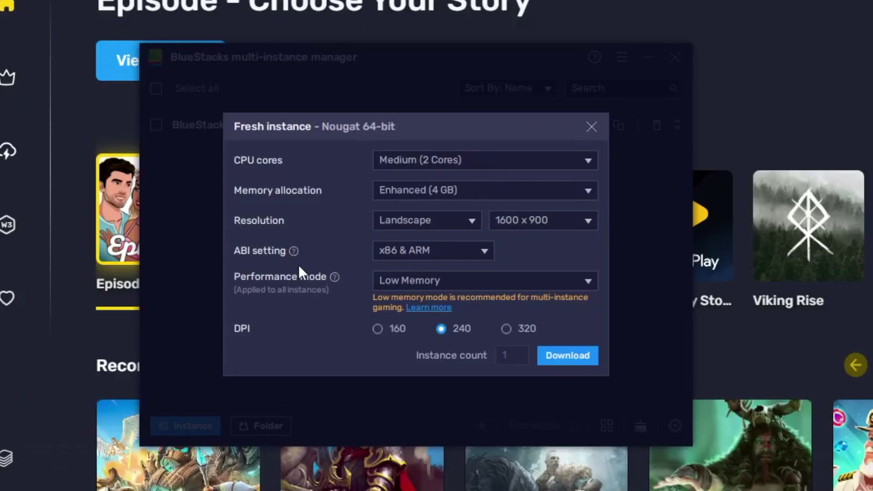
pyautogui.click(460, 250)
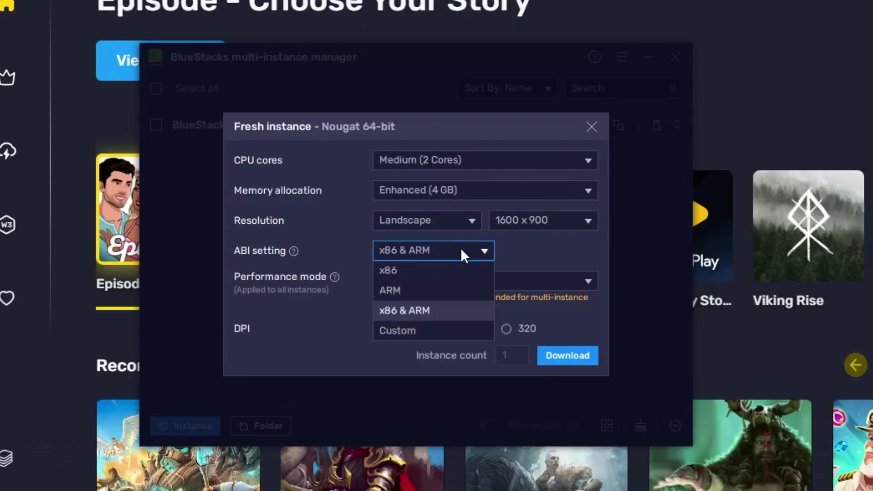
pyautogui.click(433, 310)
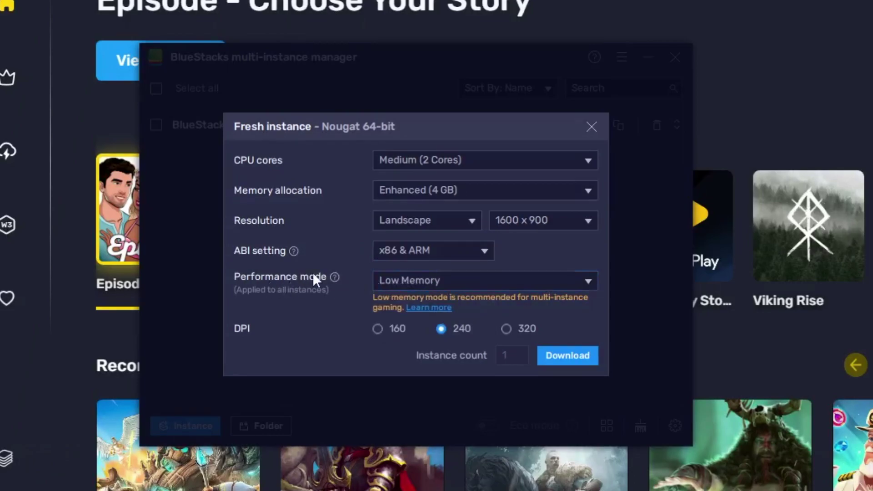
# - Set the fresh instance's performance mode to High Performance and download the instance
pyautogui.click(446, 280)
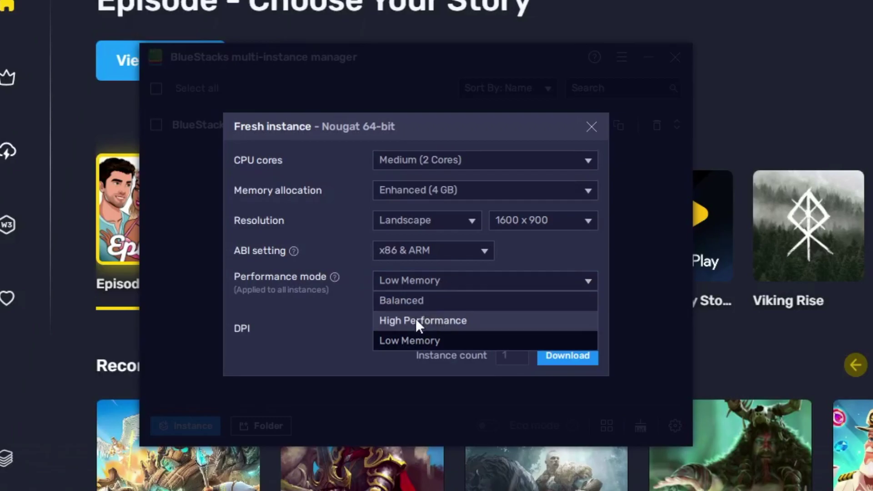
pyautogui.click(443, 321)
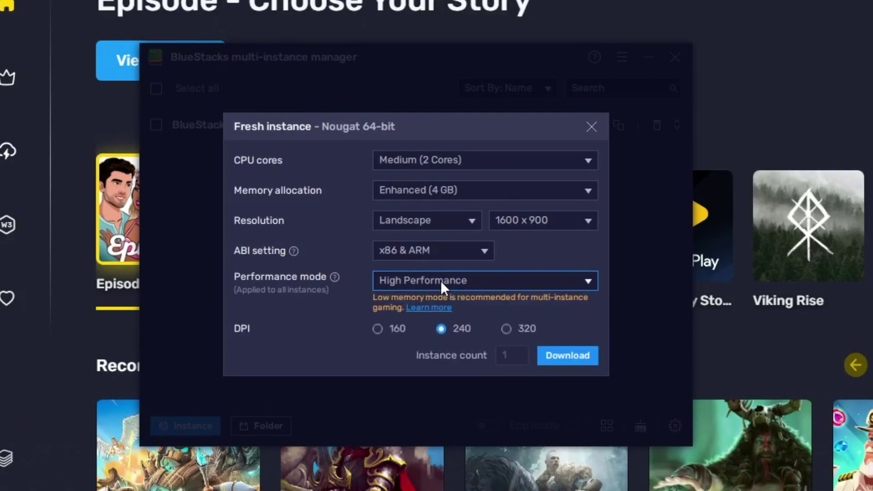
pyautogui.click(455, 280)
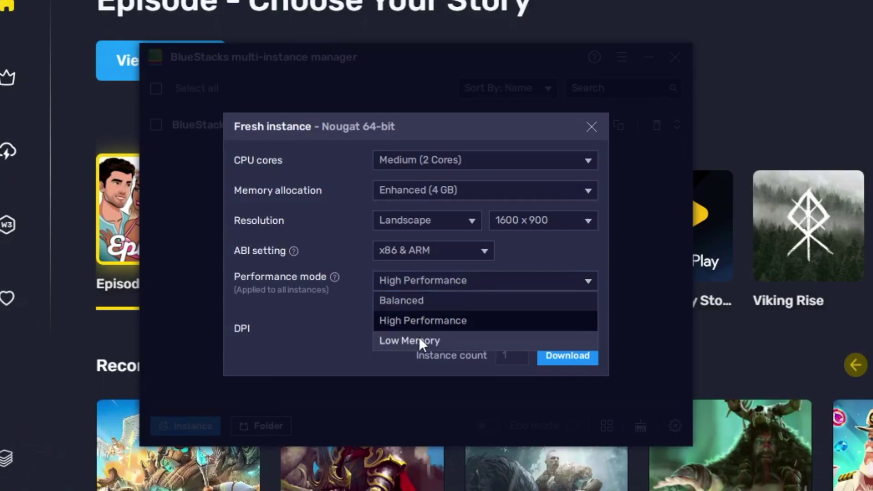
pyautogui.click(350, 328)
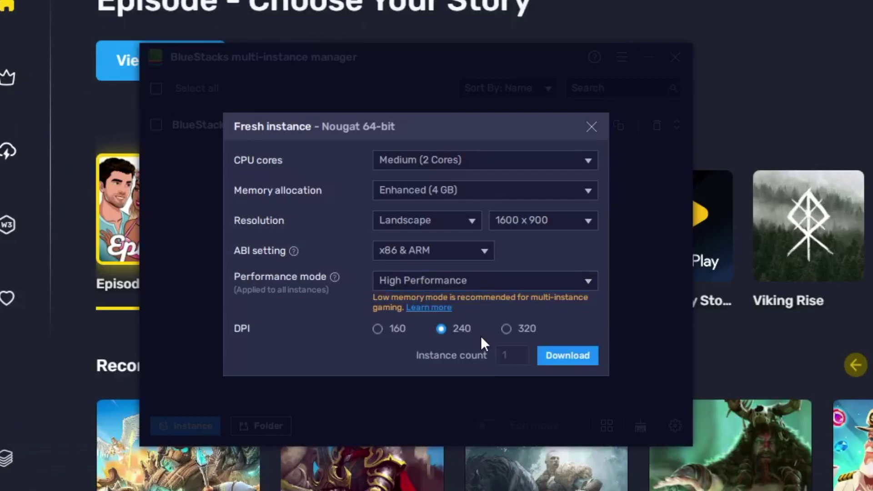
pyautogui.click(570, 358)
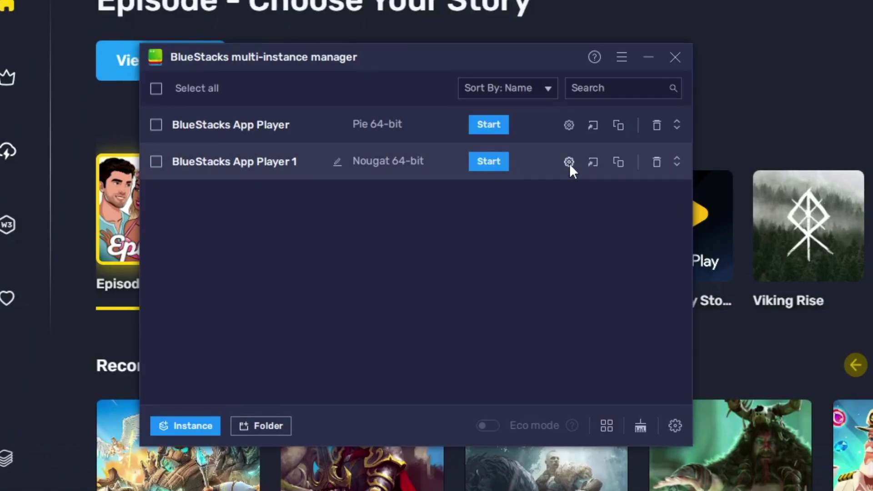
# - Open the Nougat 64-bit instance's settings and review its CPU, memory and frame rate allocation and its display options
pyautogui.click(569, 162)
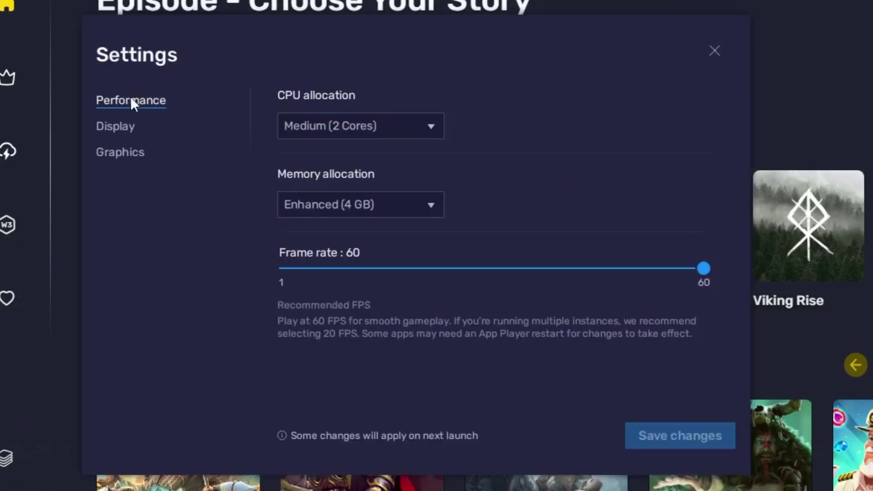
pyautogui.click(382, 127)
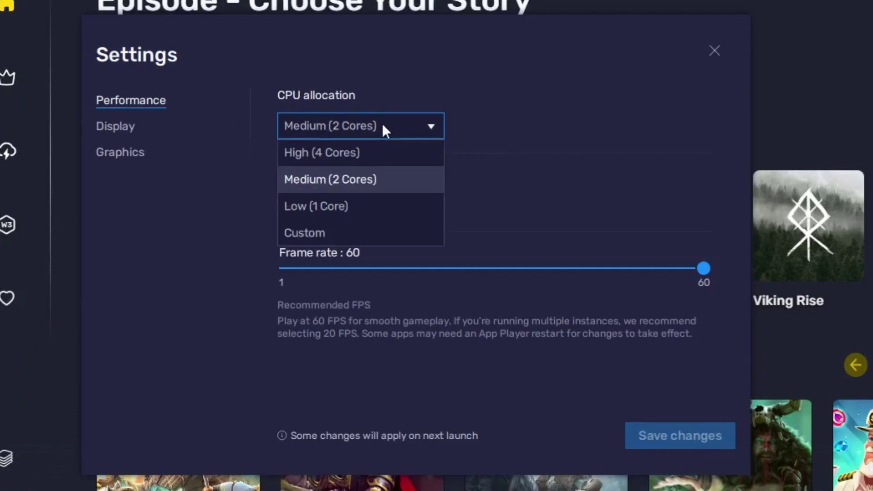
pyautogui.click(366, 177)
pyautogui.click(387, 203)
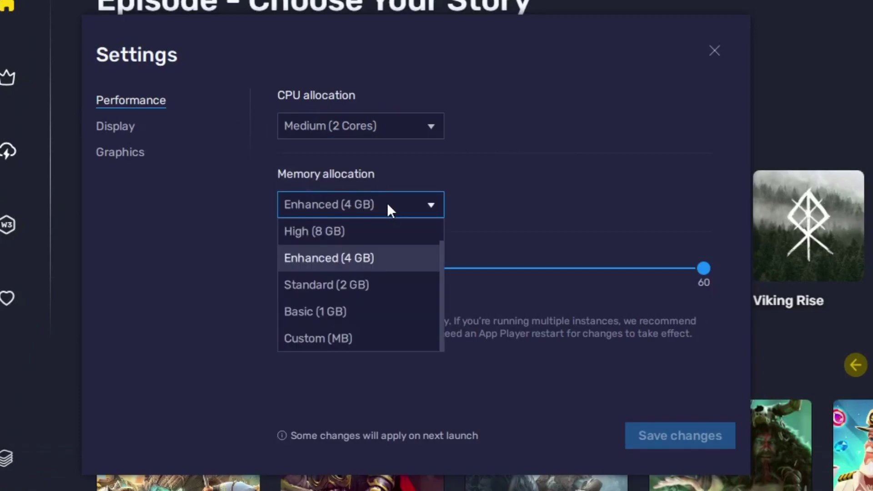
pyautogui.click(475, 248)
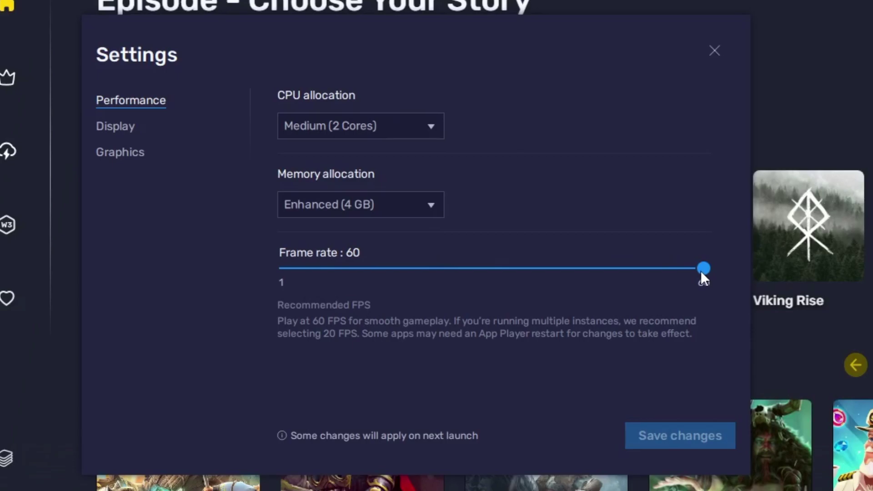
pyautogui.click(123, 129)
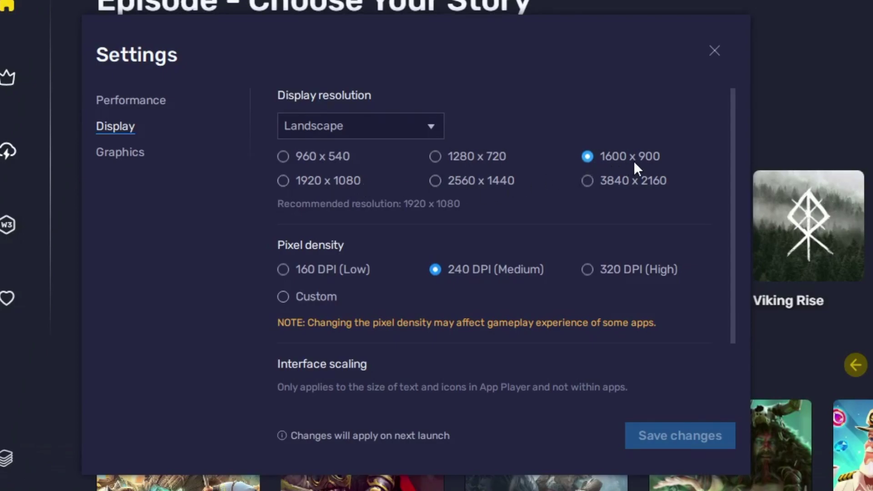
pyautogui.scroll(-3, 260, 179)
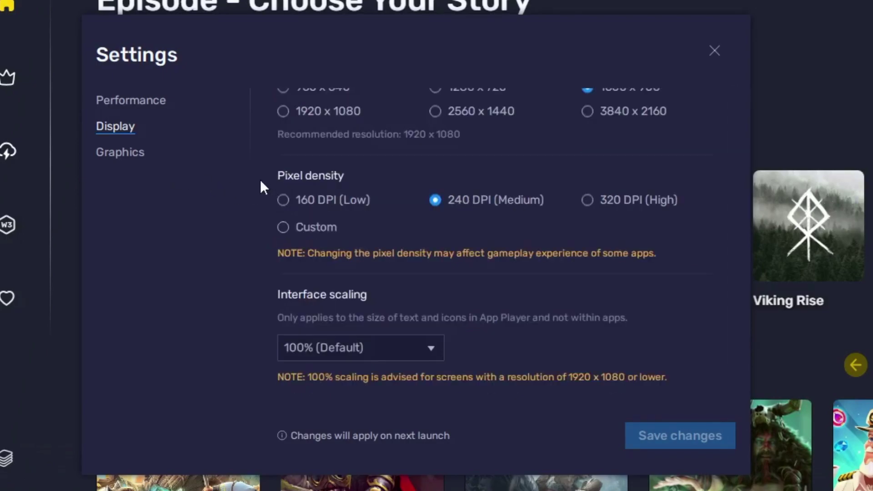
# - Set the Nougat 64-bit instance's graphics engine mode to Performance, check the interface renderer options and save the changes
pyautogui.click(125, 156)
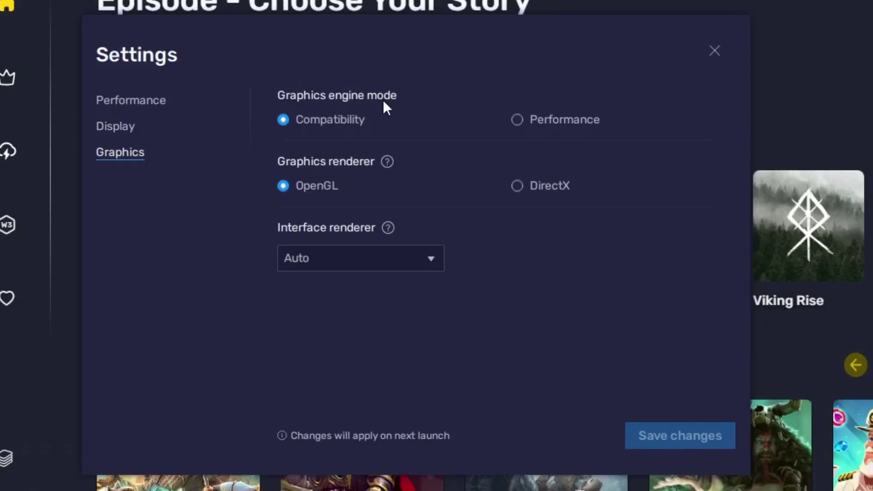
pyautogui.click(517, 120)
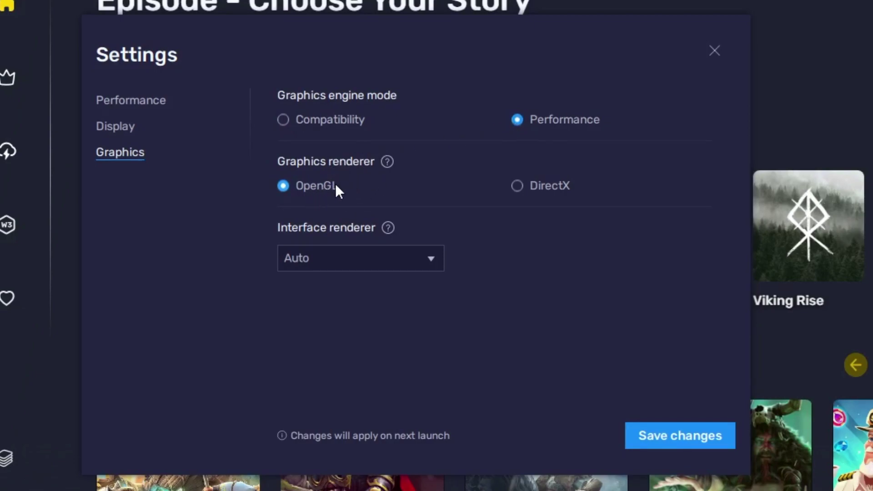
pyautogui.click(361, 254)
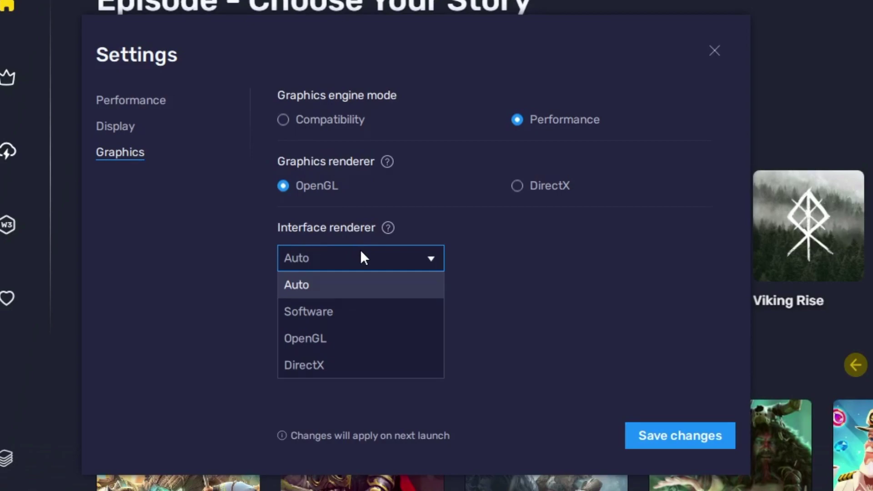
pyautogui.click(361, 252)
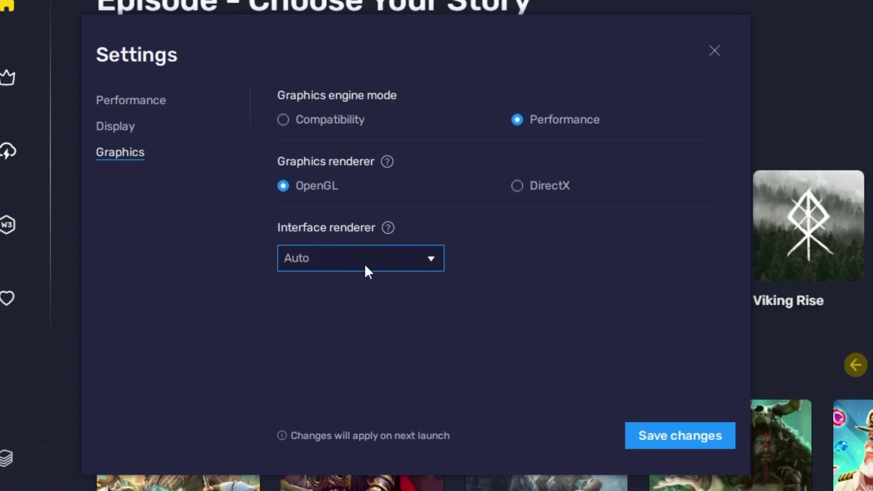
pyautogui.click(663, 436)
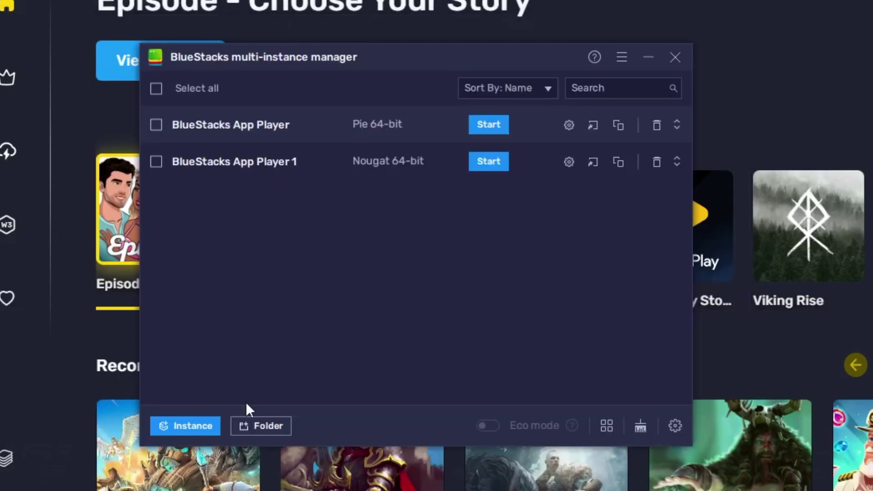